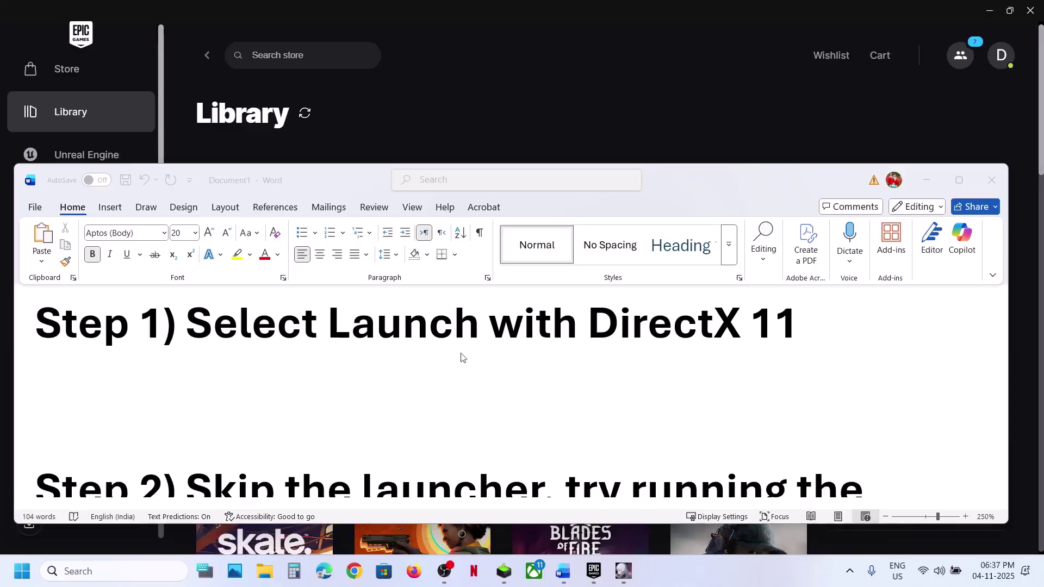
- Highlight the Step 1 DirectX 11 note in Word, then bring up the Duet Night Abyss launcher
click(266, 341)
drag(205, 330, 747, 329)
click(935, 182)
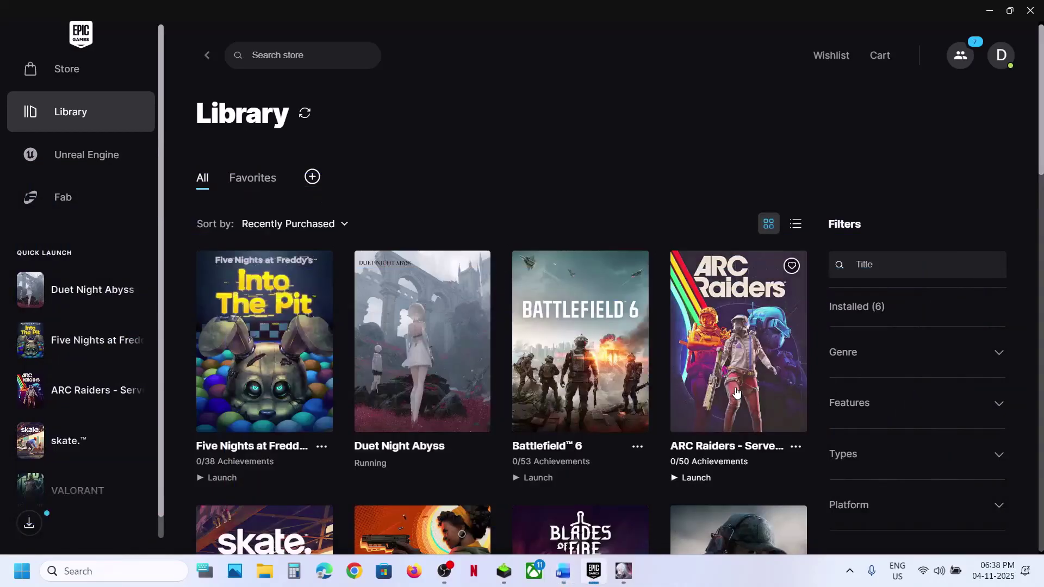
click(623, 571)
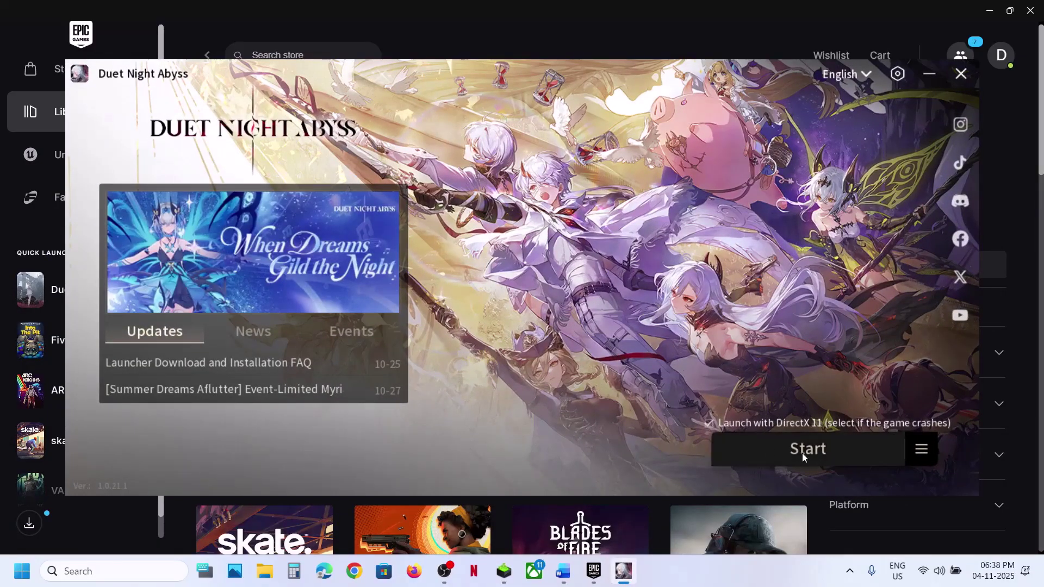
- Review Step 2 (skip launcher, run as administrator, compatibility mode) in maximised Word, then switch to Epic Games
click(930, 73)
click(571, 561)
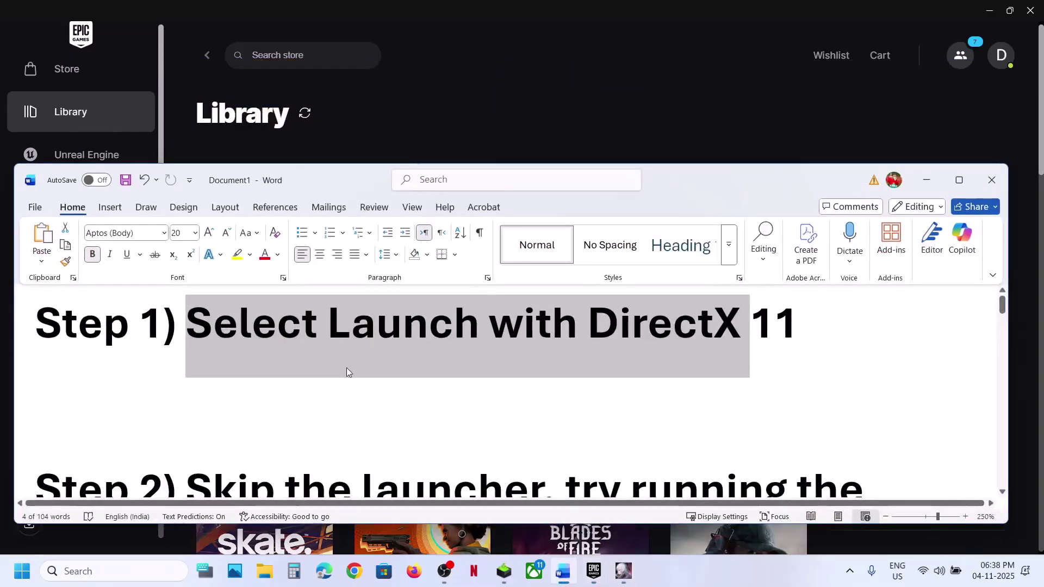
scroll(345, 368, down, 3)
drag(199, 357, 540, 357)
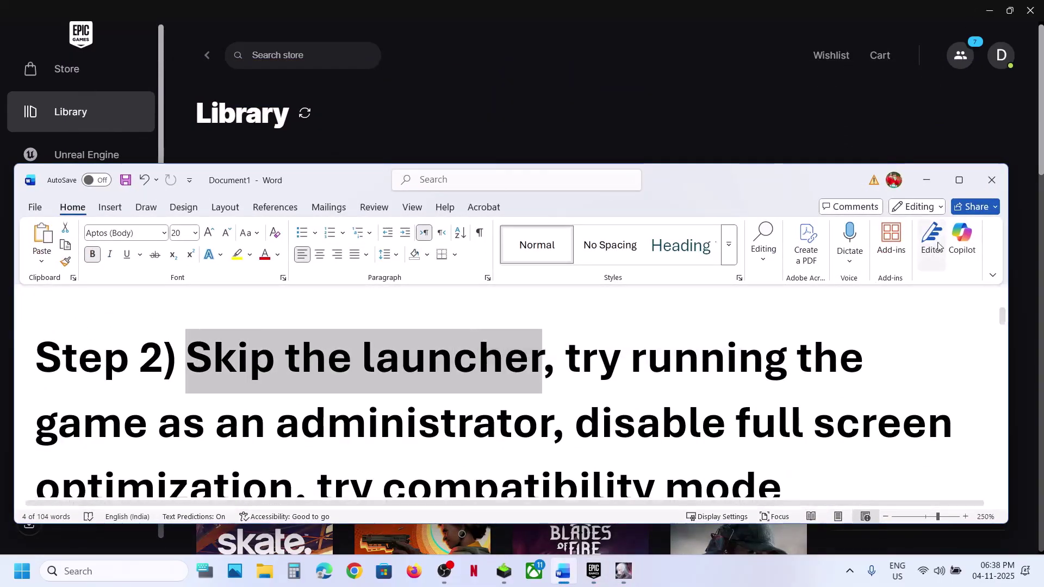
click(959, 180)
scroll(582, 297, up, 2)
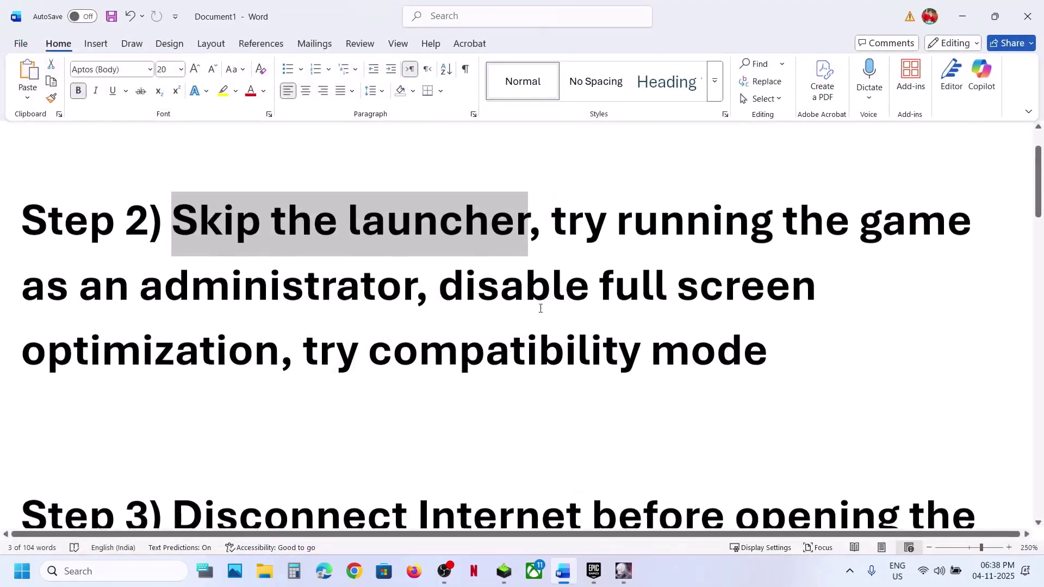
click(594, 571)
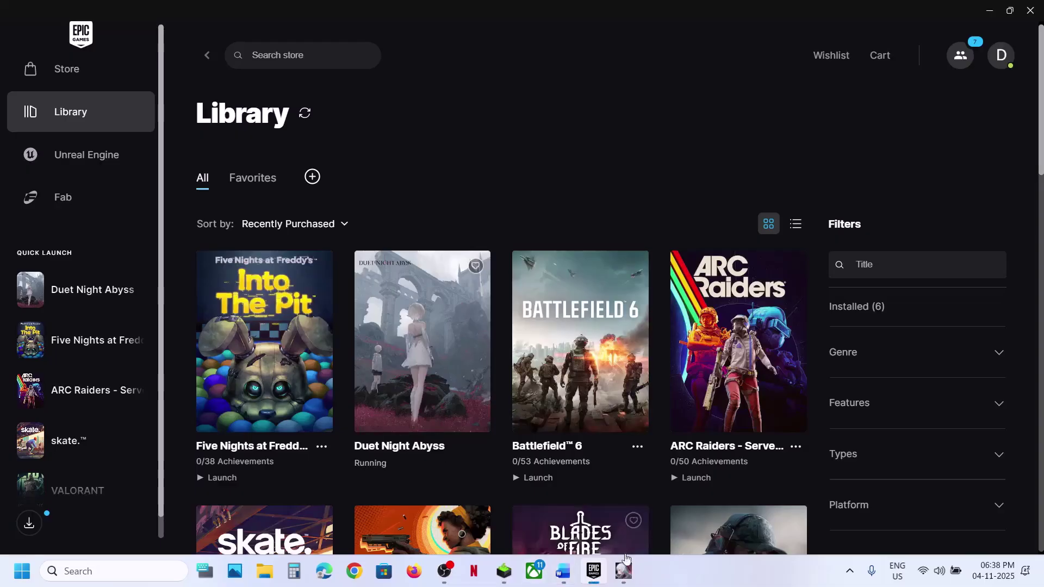
- Close the Duet Night Abyss launcher completely
click(625, 573)
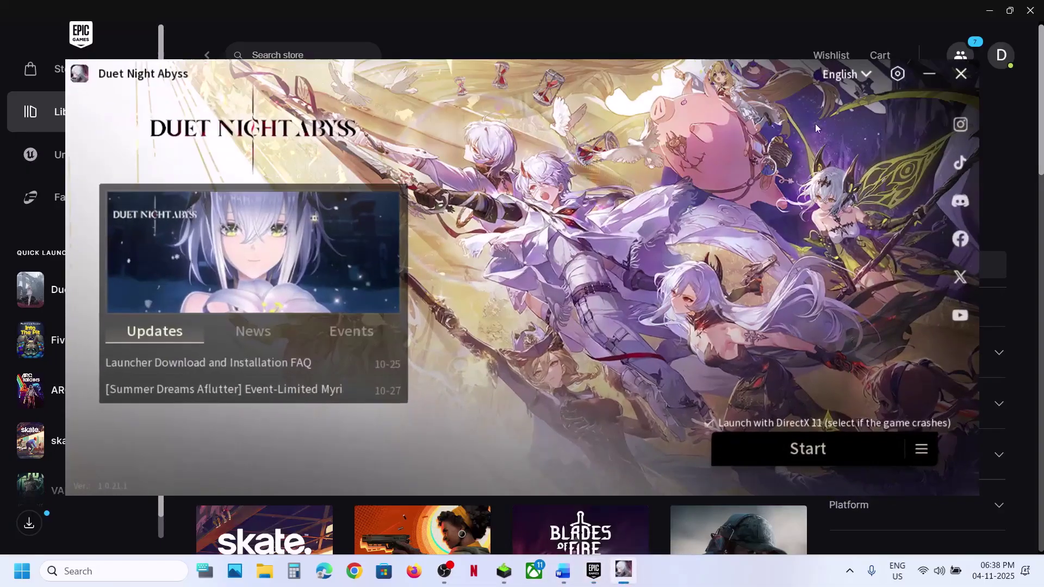
click(962, 75)
click(553, 334)
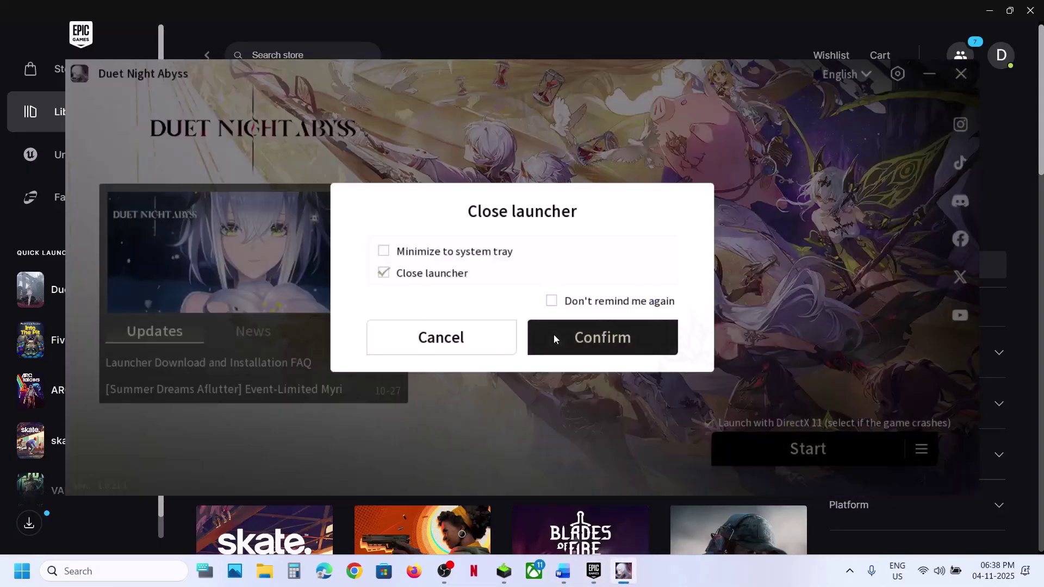
- Open the Duet Night Abyss installation folder from its Manage settings in Epic Games
click(479, 446)
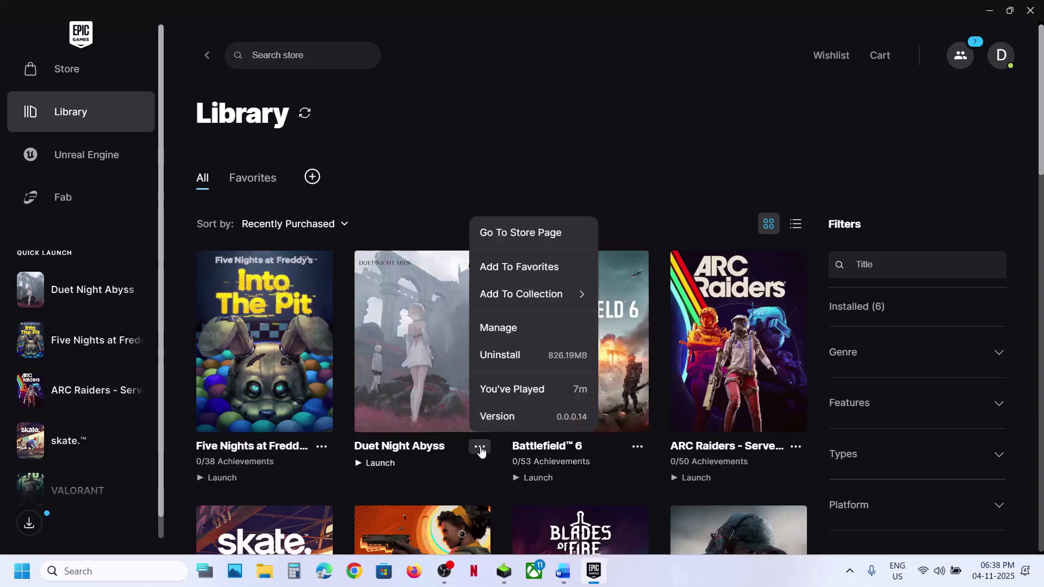
click(521, 338)
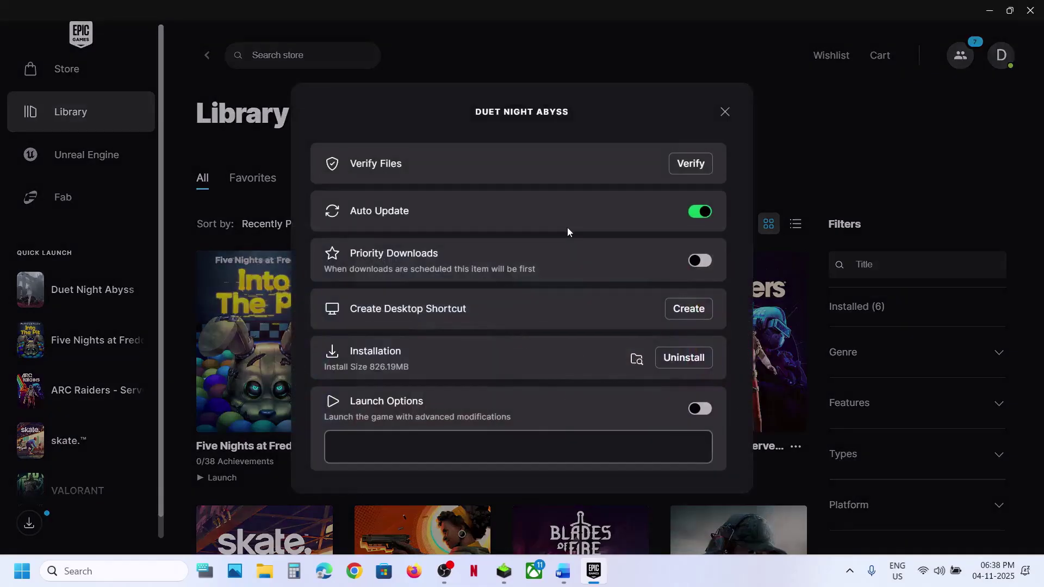
click(636, 360)
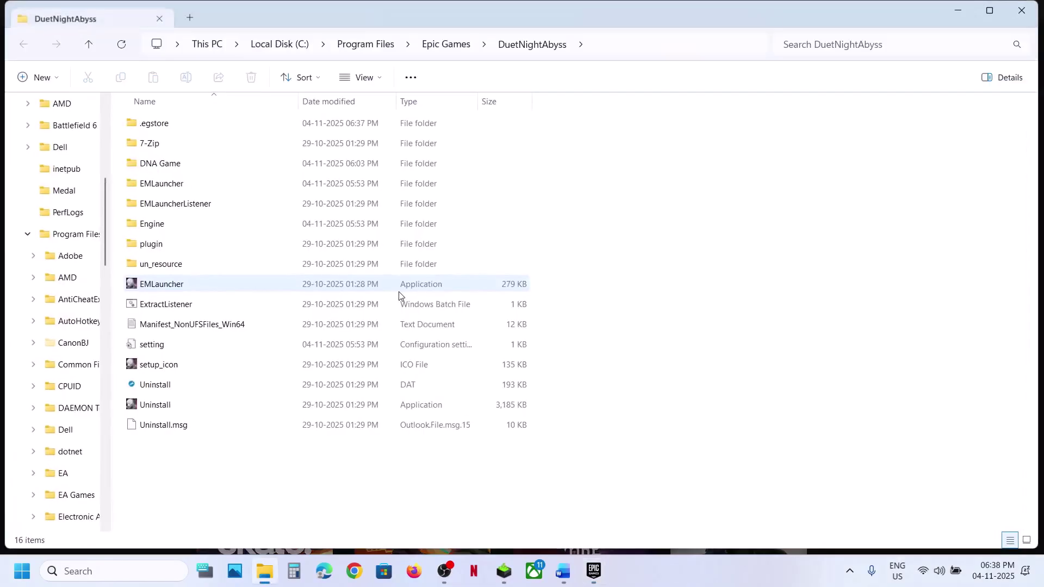
- Confirm the EM application in DNA Game is set to run as administrator under Compatibility
click(170, 166)
double_click(171, 165)
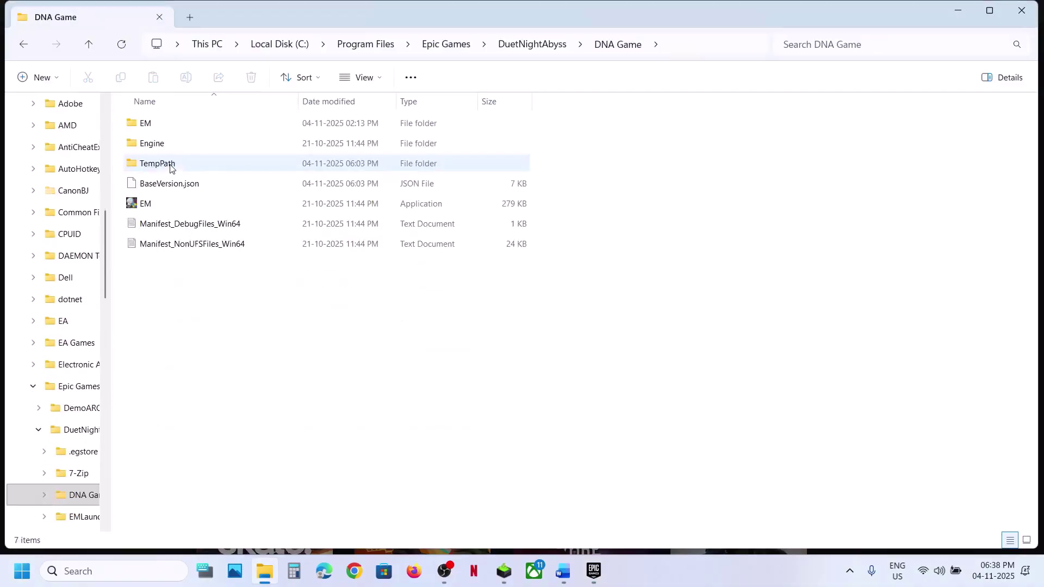
click(152, 205)
right_click(153, 206)
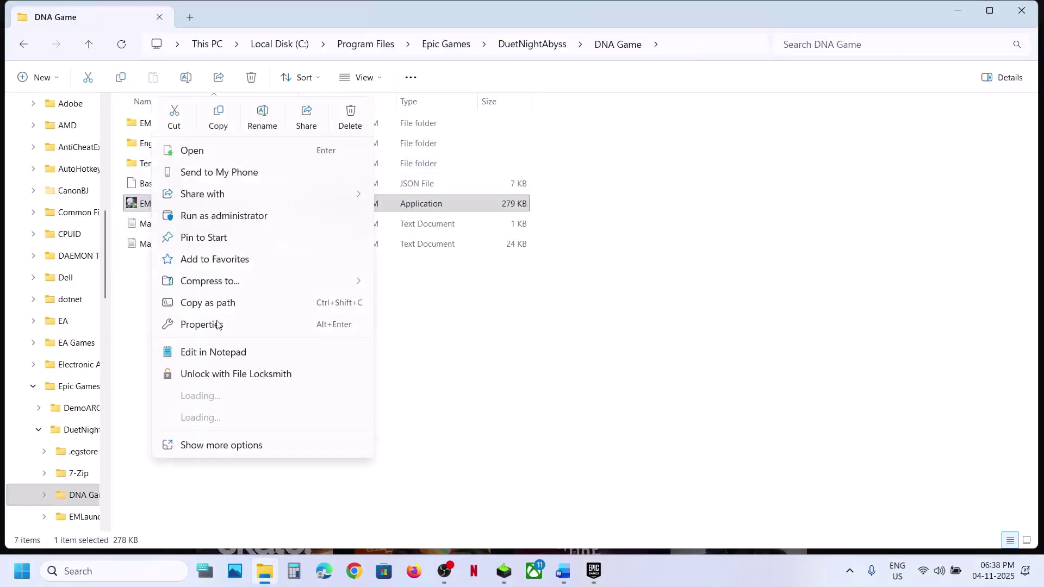
click(214, 324)
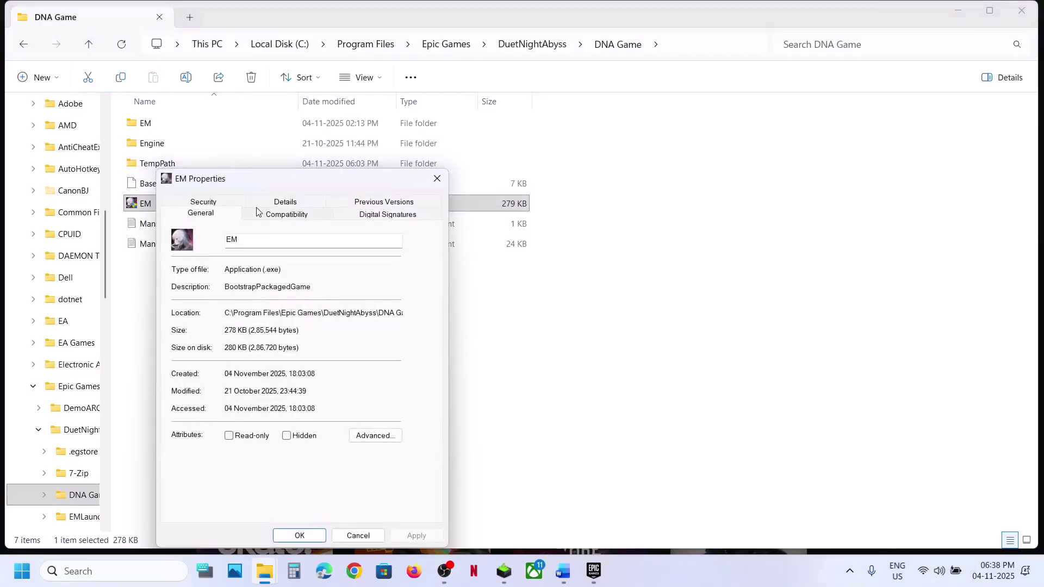
click(259, 214)
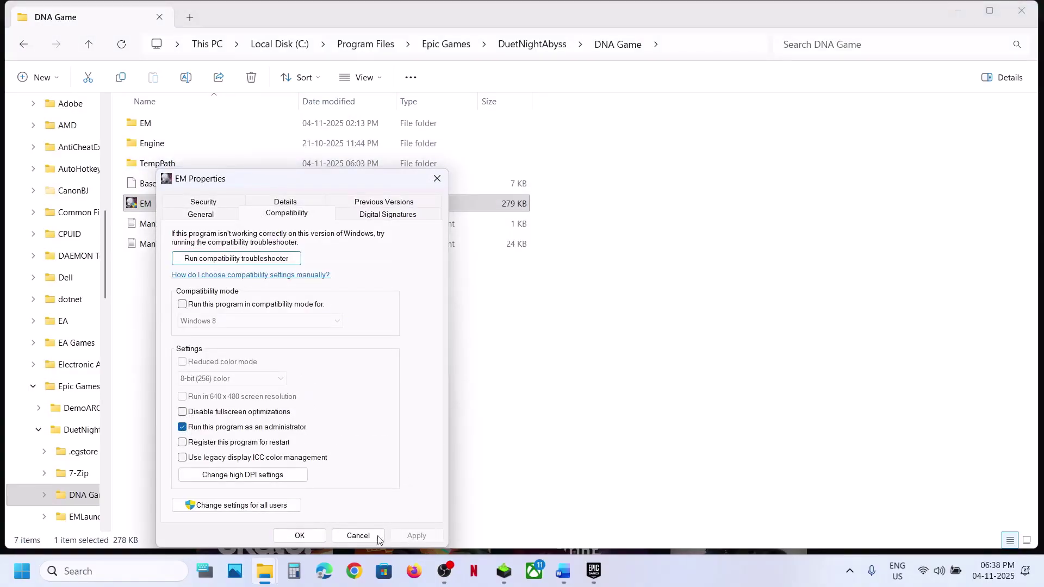
click(299, 535)
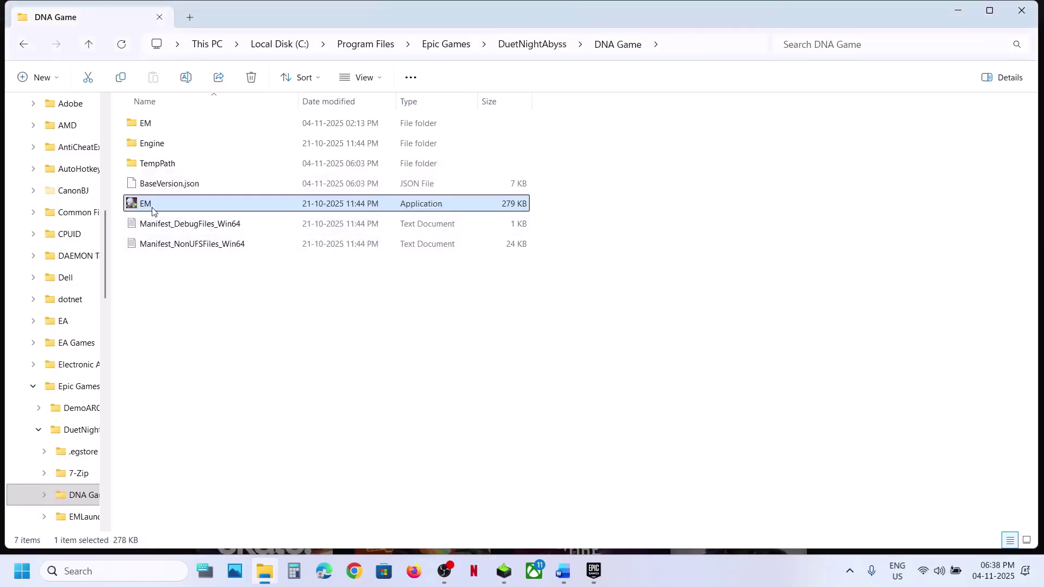
- Navigate into the EM > Binaries > Win64 folder
double_click(155, 125)
double_click(162, 124)
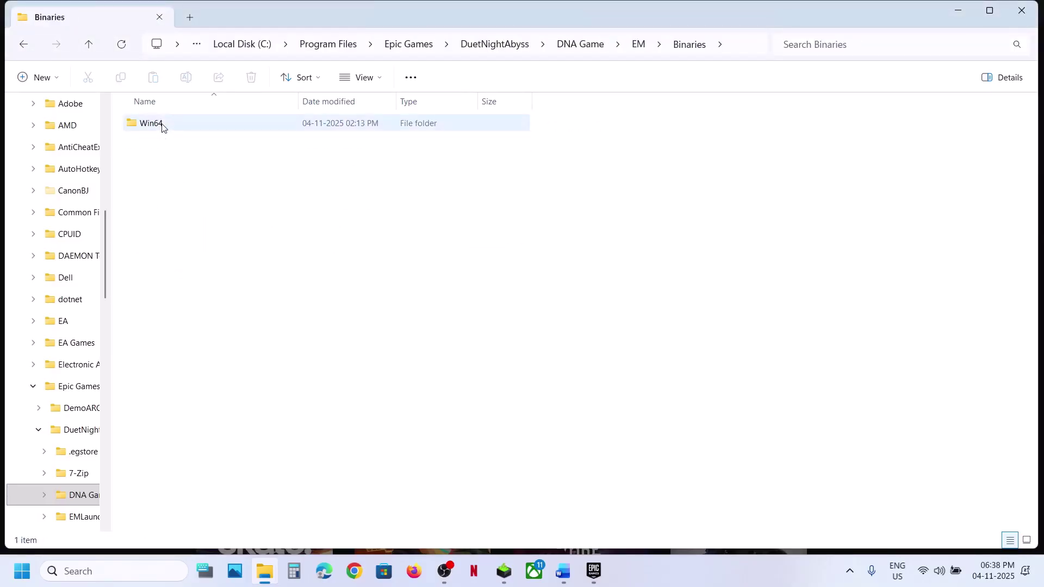
double_click(162, 124)
scroll(210, 319, down, 10)
scroll(193, 367, down, 3)
- Set EM-Win64-Shipping to run as administrator and approve it at the UAC prompt
right_click(157, 265)
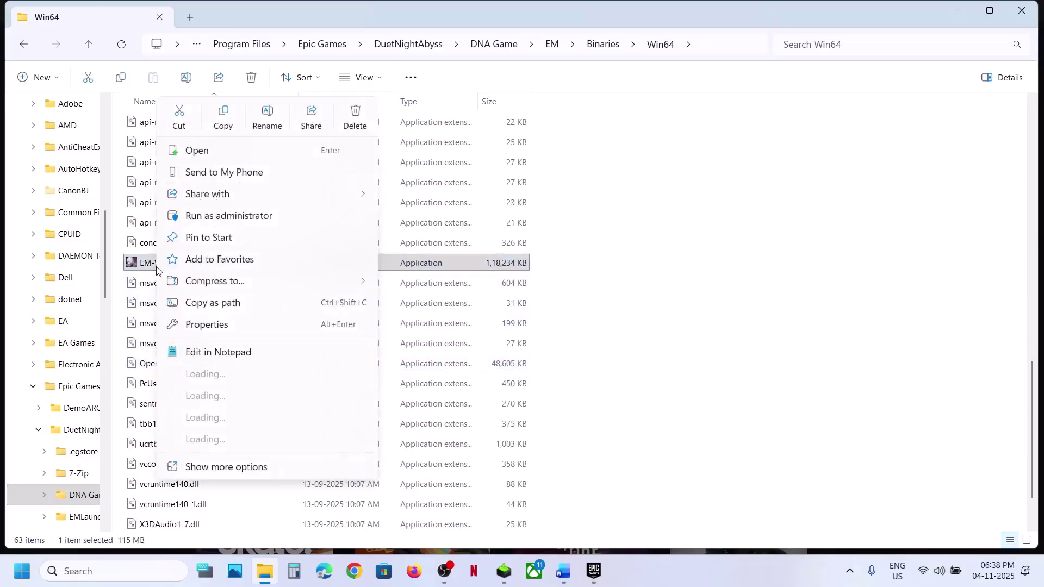
click(217, 324)
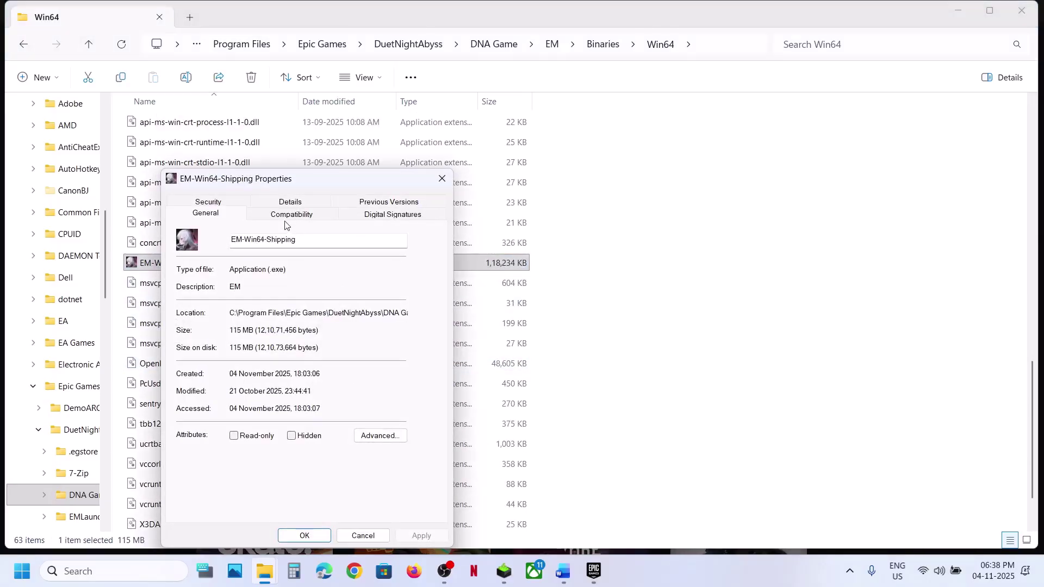
click(285, 216)
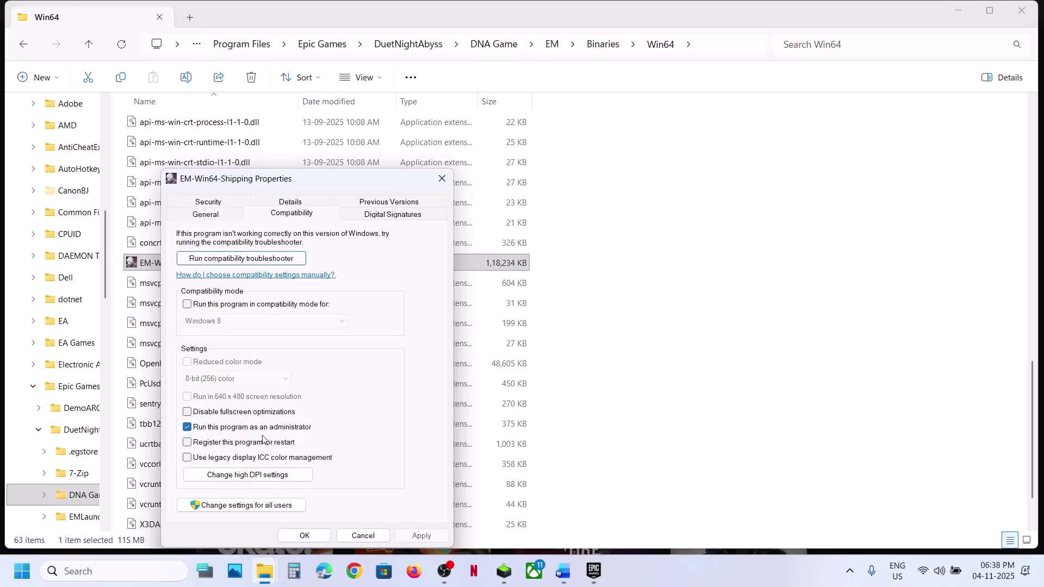
click(421, 535)
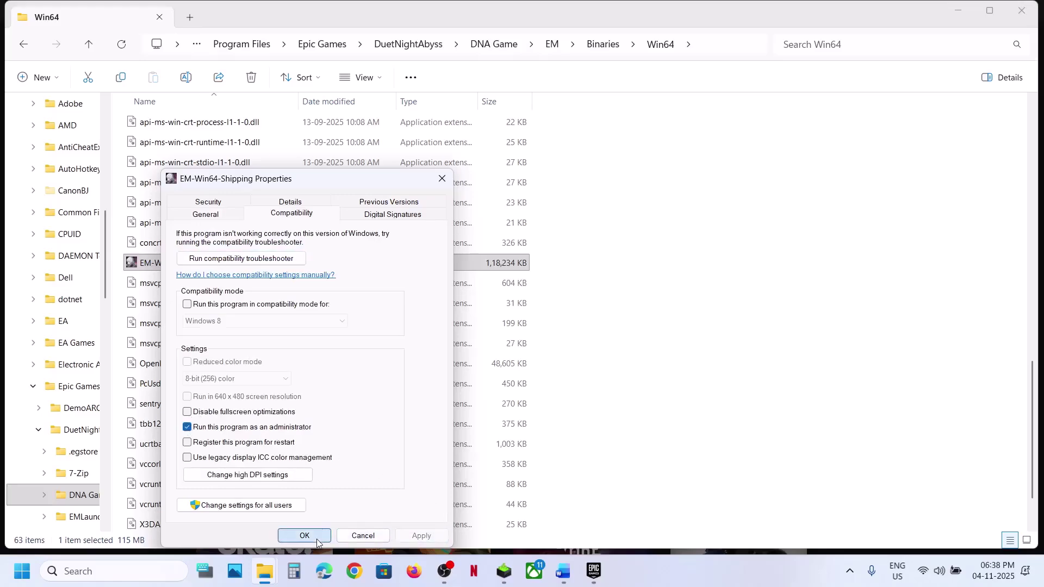
click(317, 537)
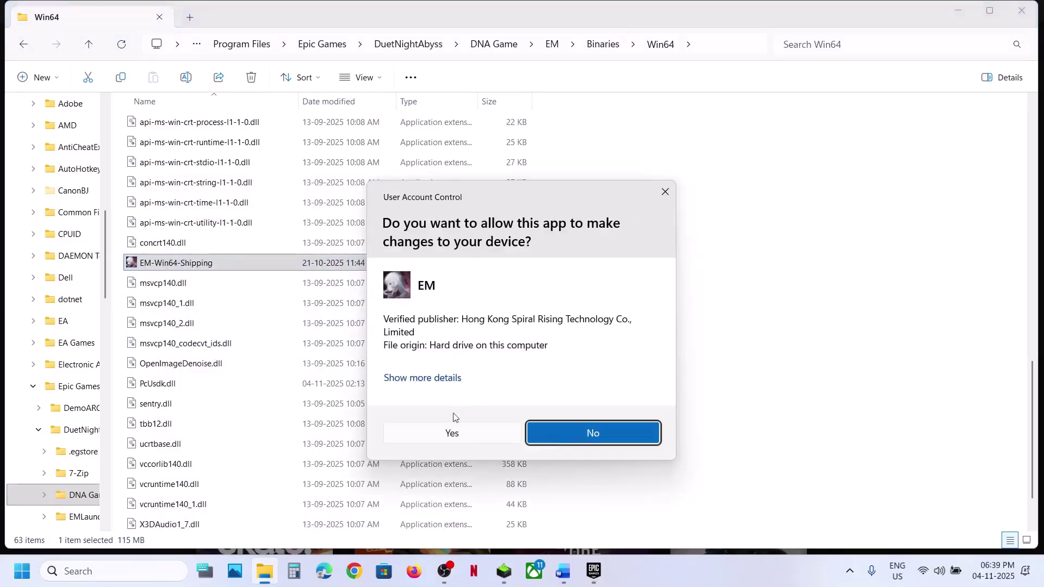
click(444, 440)
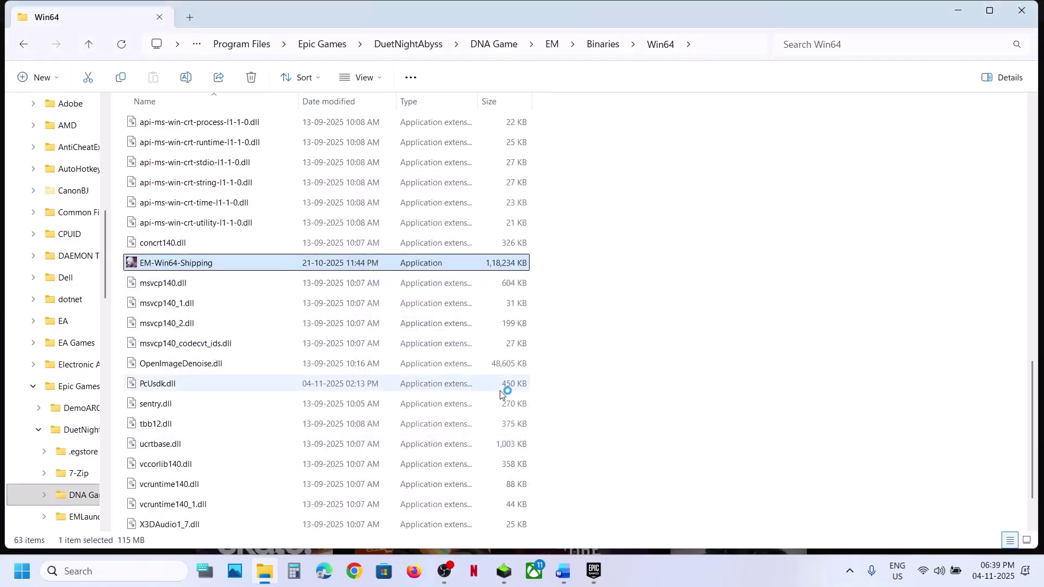
- Check Step 3 in Word, then go back up to the DNA Game folder
click(563, 571)
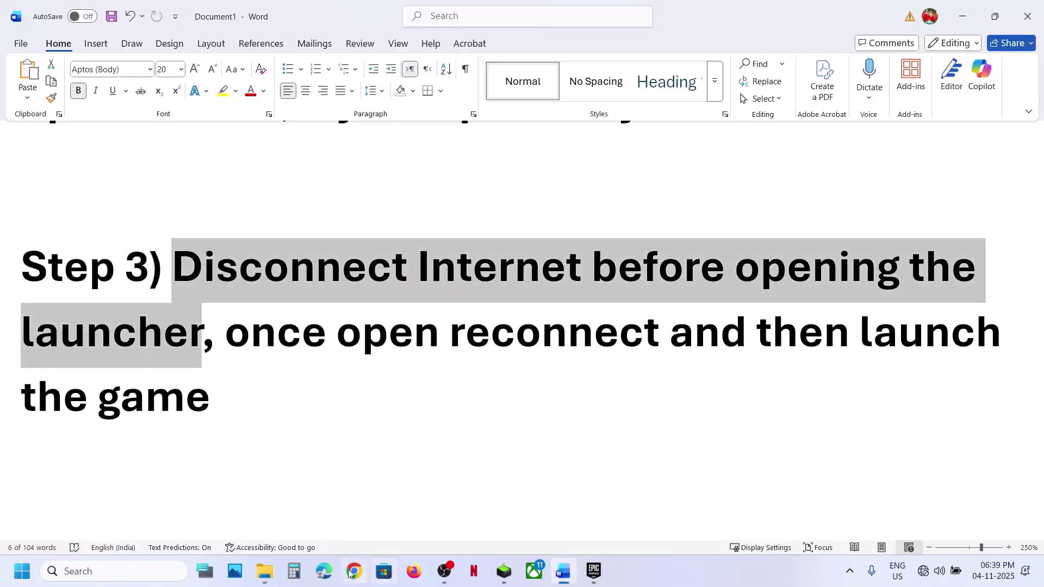
click(272, 579)
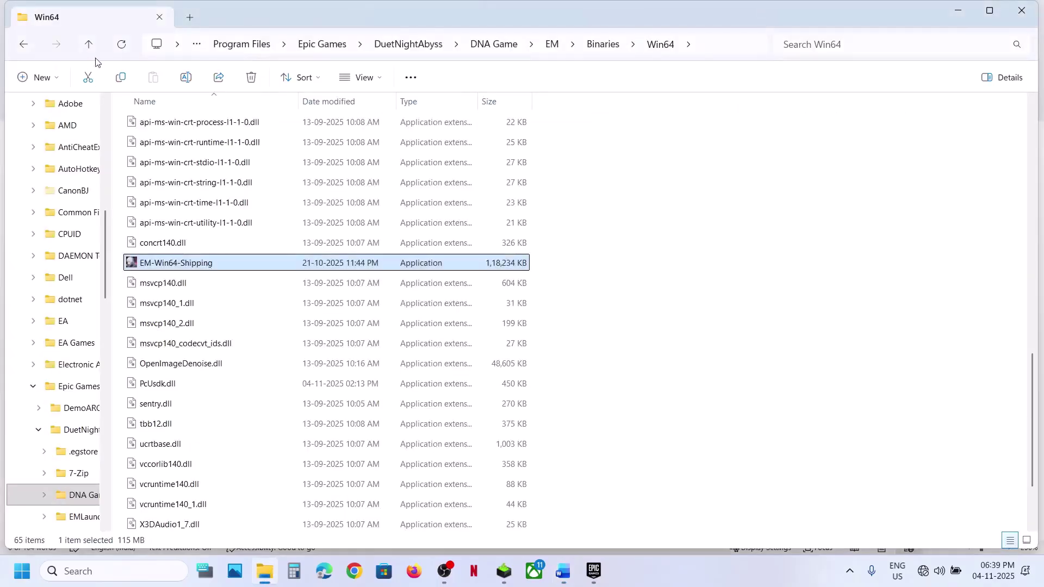
click(90, 45)
click(90, 45)
click(90, 45)
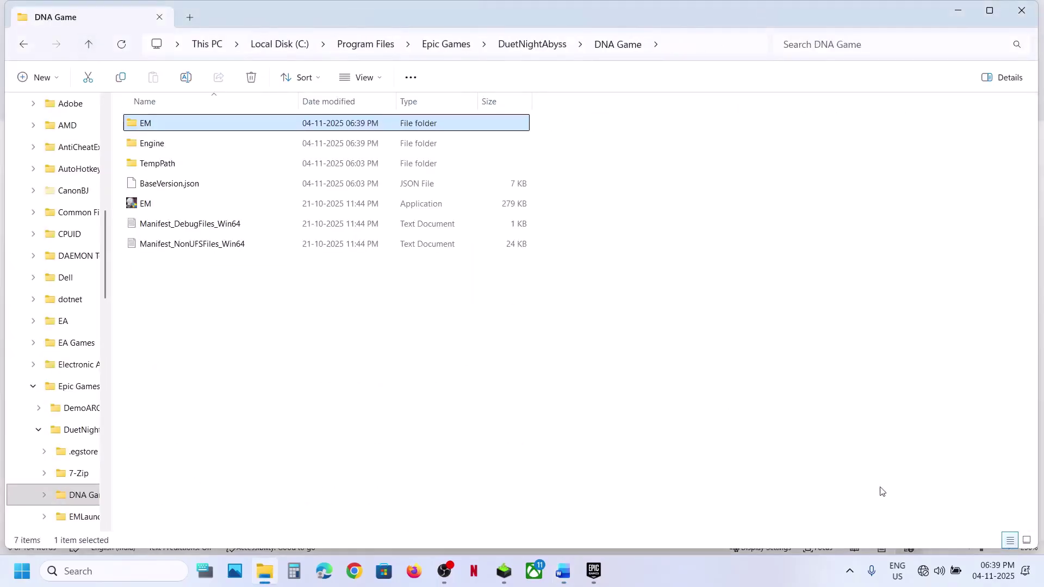
- Turn Wi-Fi off in Quick Settings and go up to the DuetNightAbyss folder
click(931, 571)
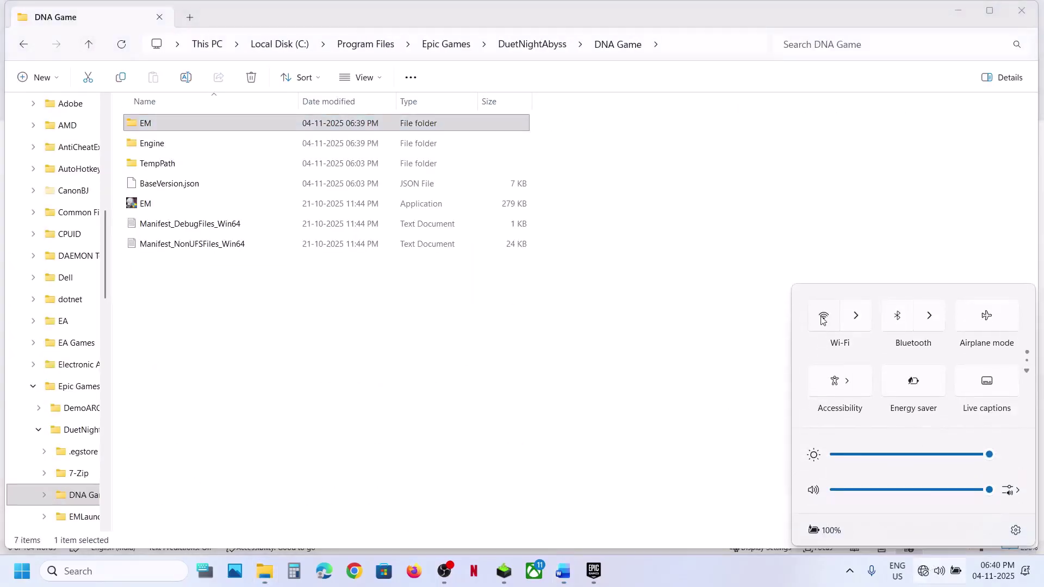
click(823, 320)
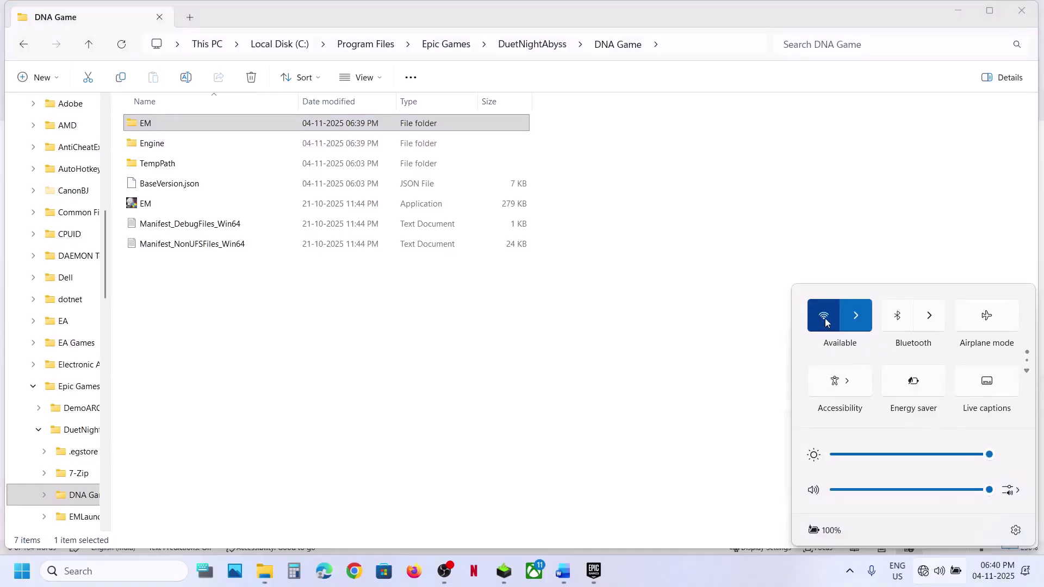
click(825, 322)
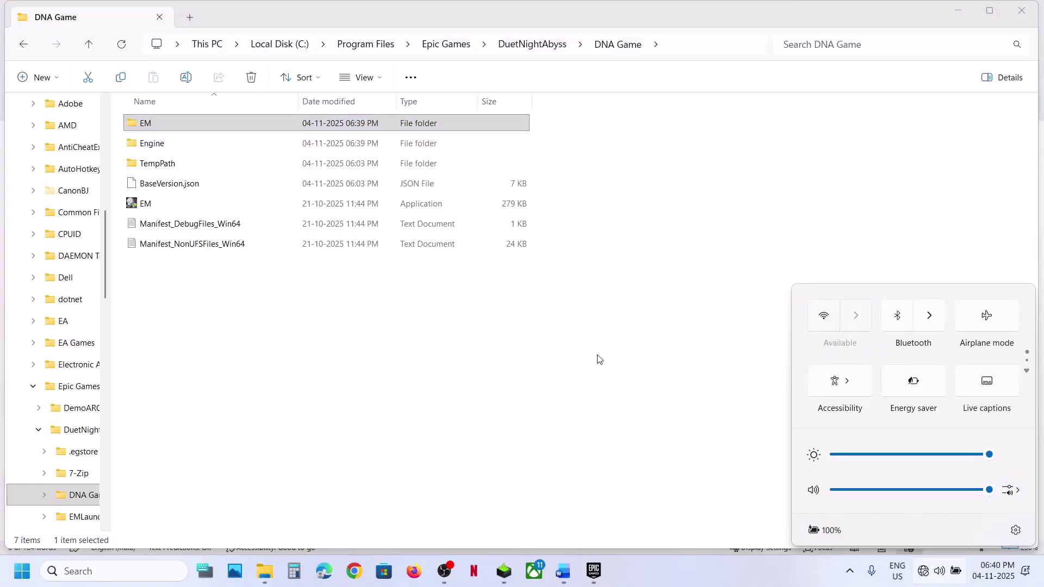
click(598, 359)
click(597, 359)
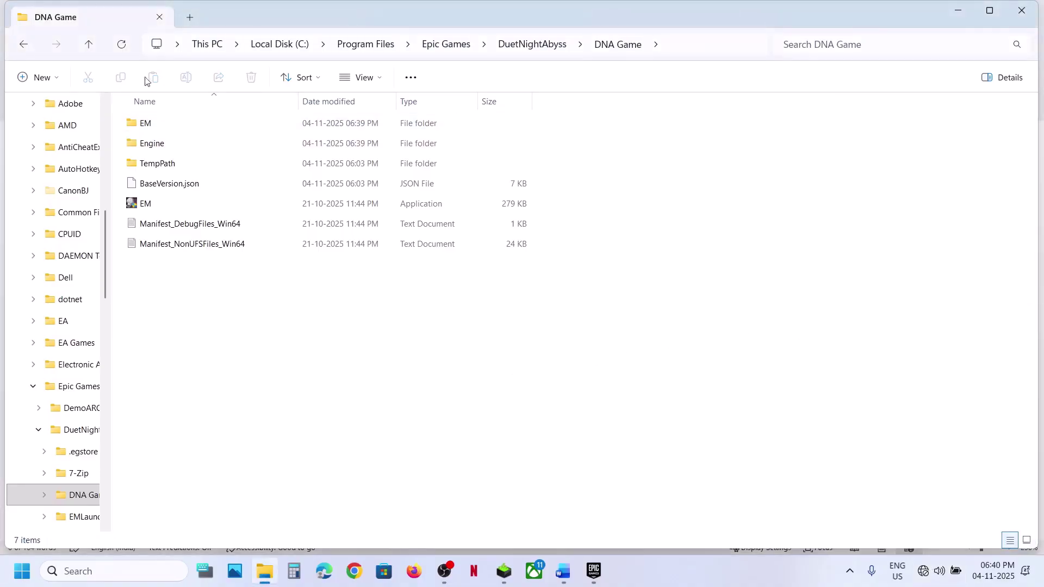
click(90, 43)
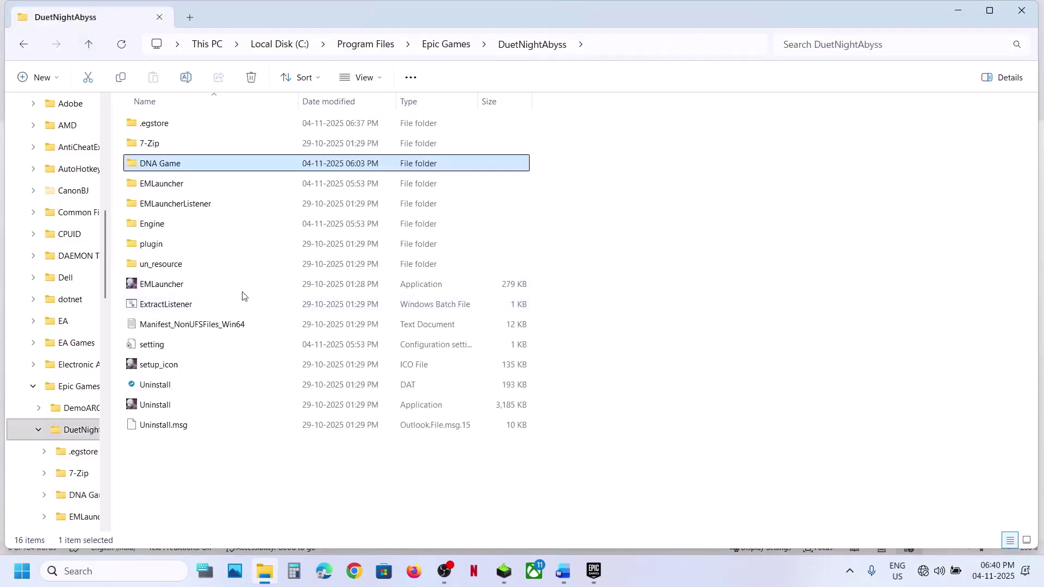
- Start EMLauncher while offline, then turn Wi-Fi back on and return to the Word notes
click(157, 285)
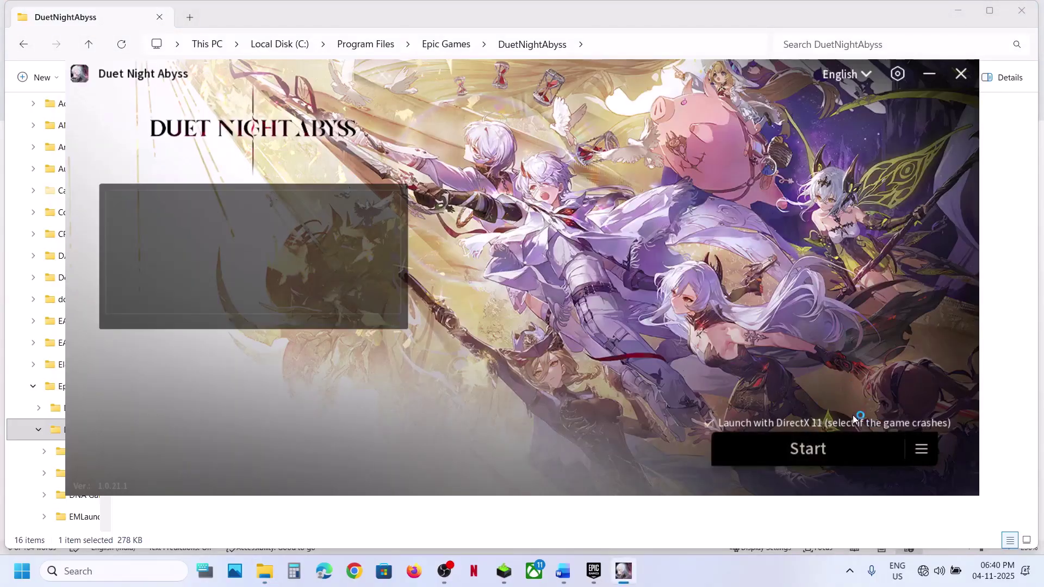
key(super+a)
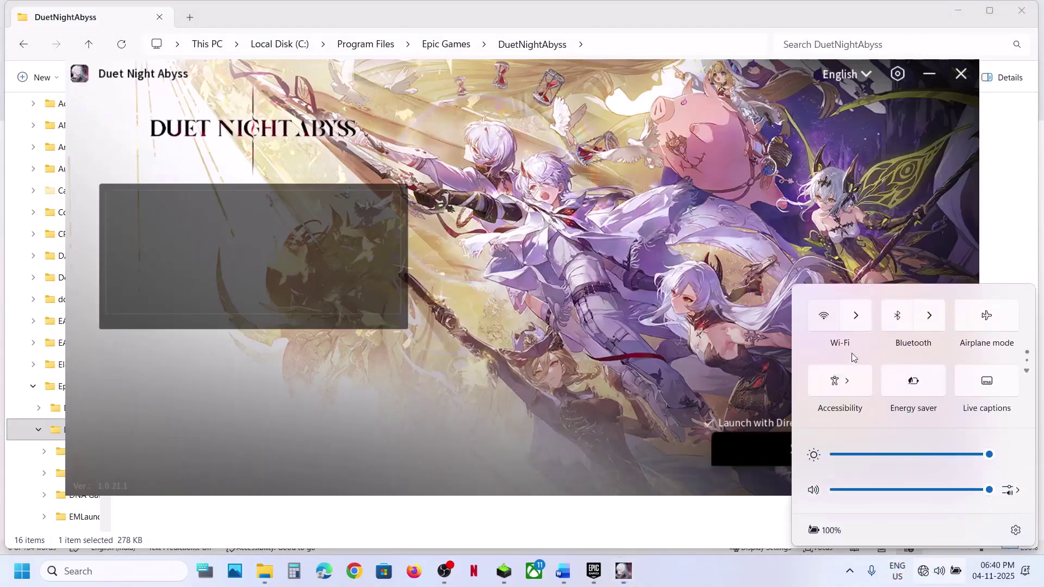
click(824, 318)
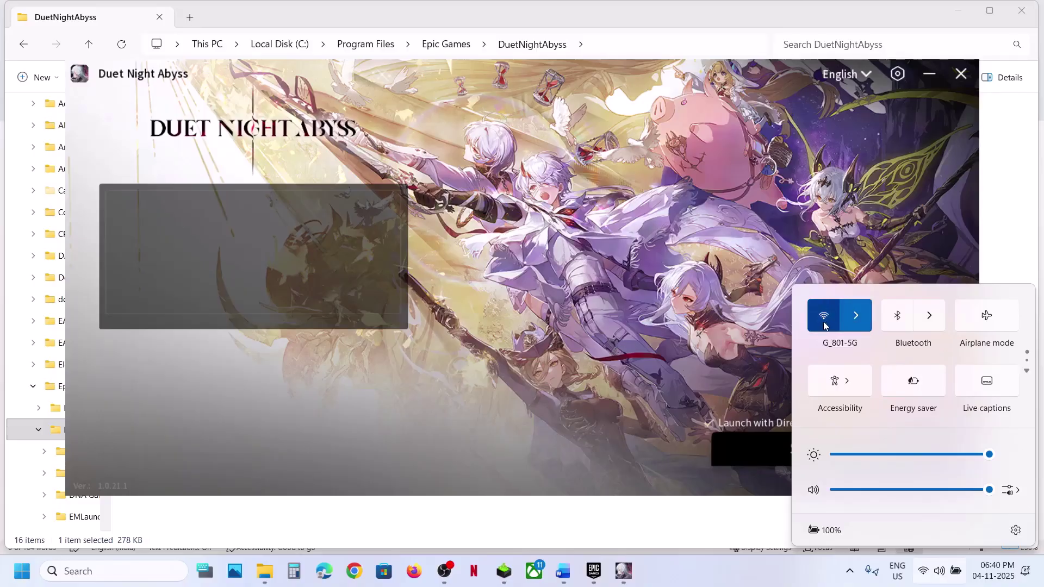
click(605, 396)
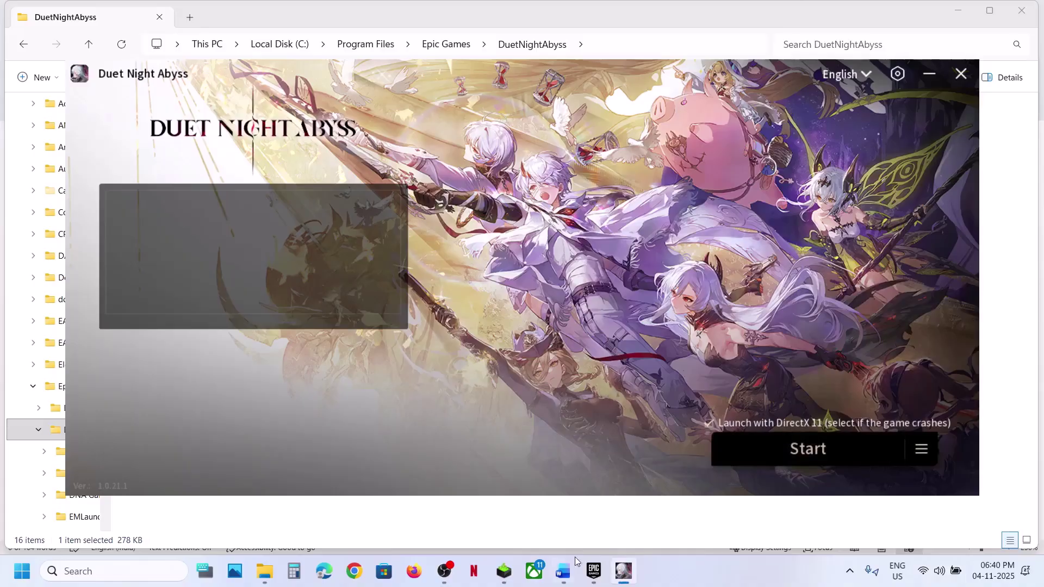
click(563, 570)
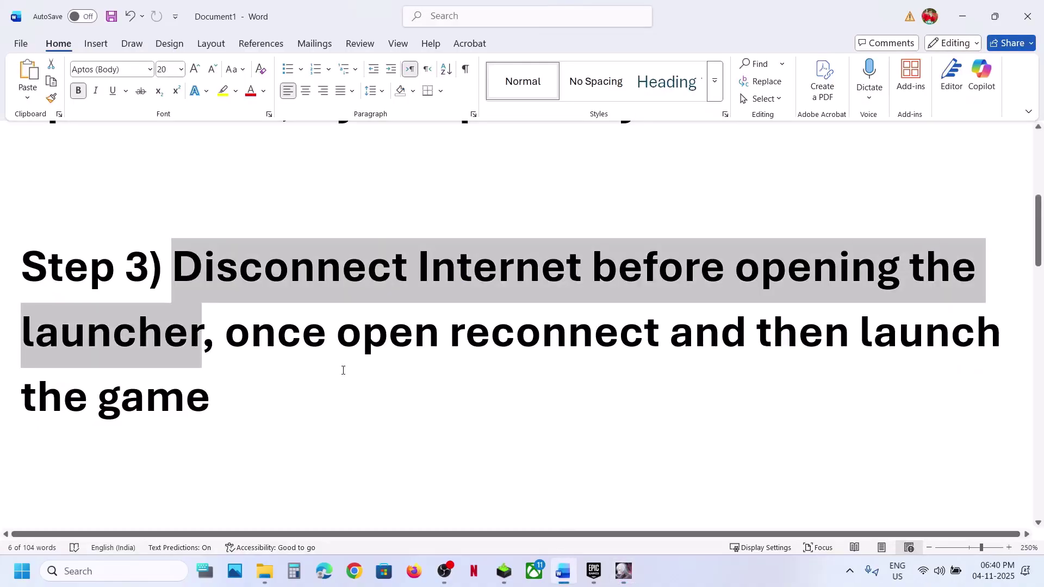
- Scroll to Step 4 in Word and open the nvidia.com driver download link
scroll(343, 370, down, 5)
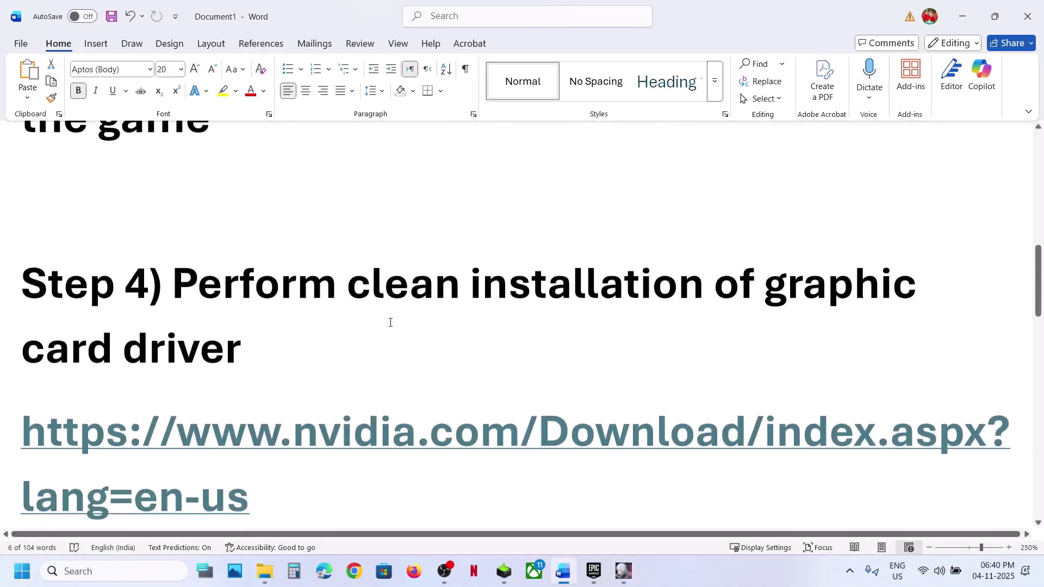
scroll(390, 322, down, 2)
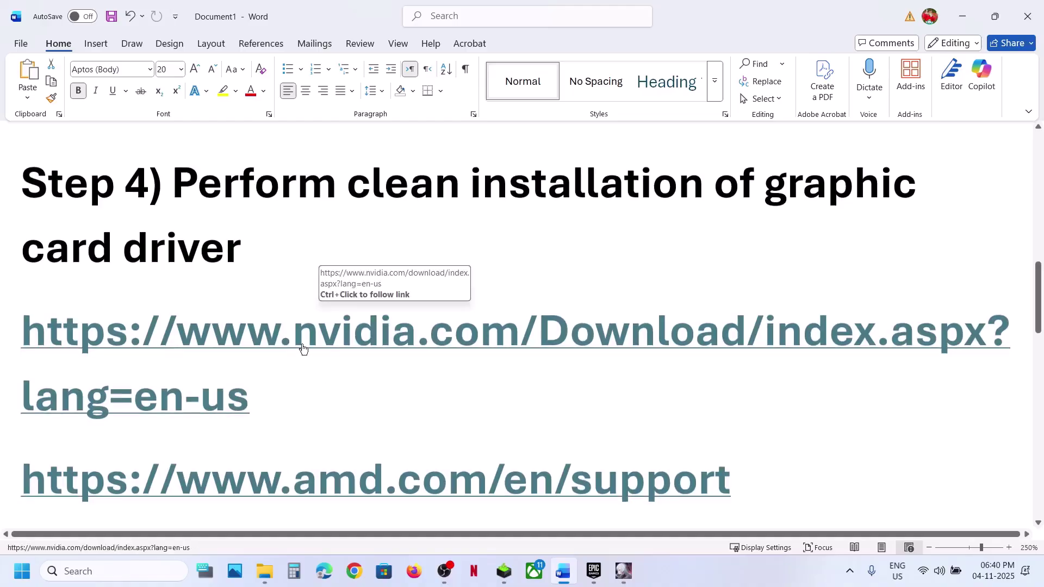
ctrl+click(299, 341)
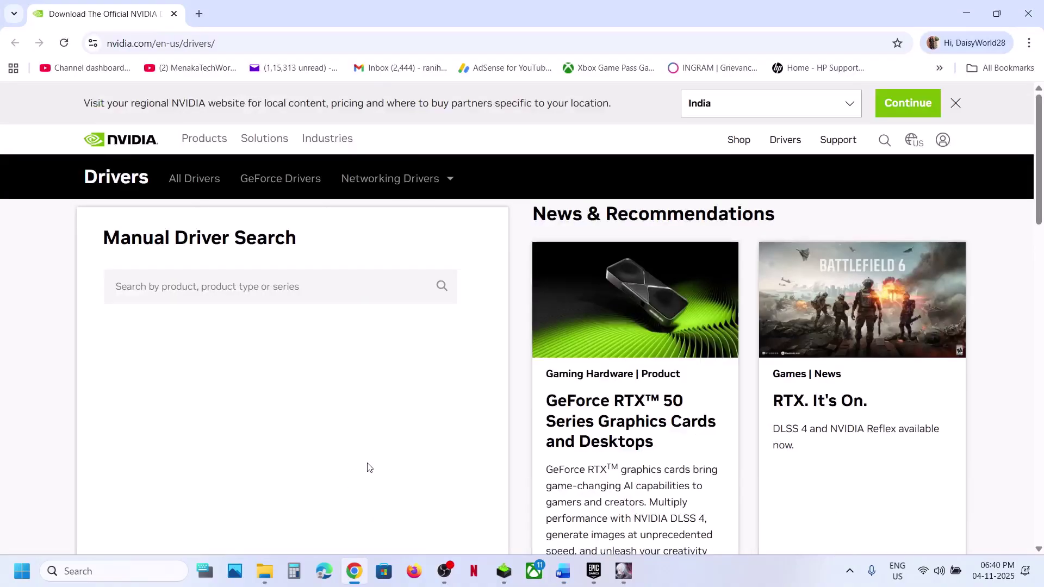
- Open the AMD support link, then return to the NVIDIA drivers page
key(alt+Tab)
ctrl+click(318, 494)
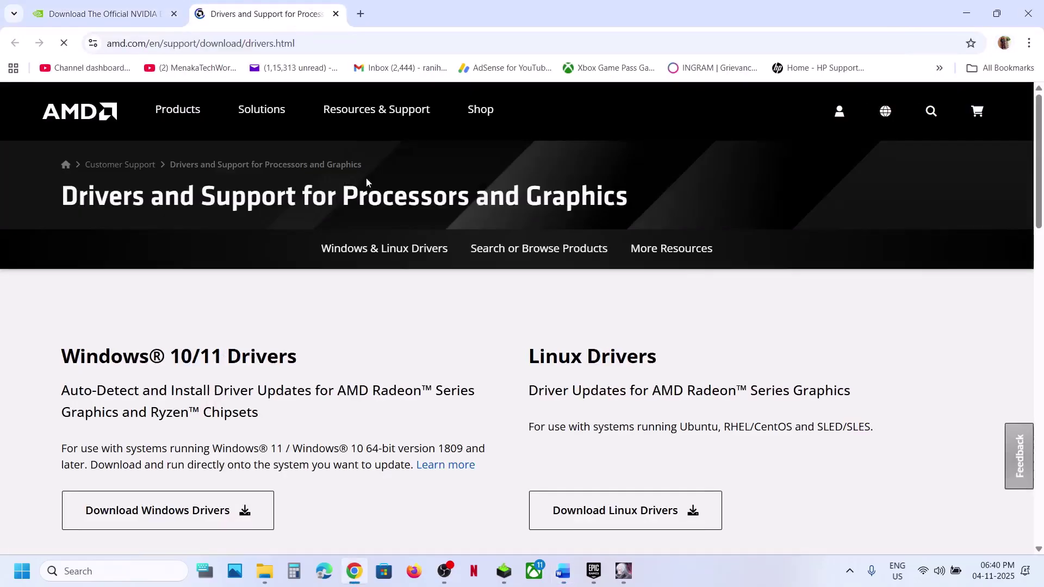
click(93, 12)
scroll(325, 365, down, 3)
scroll(324, 365, down, 4)
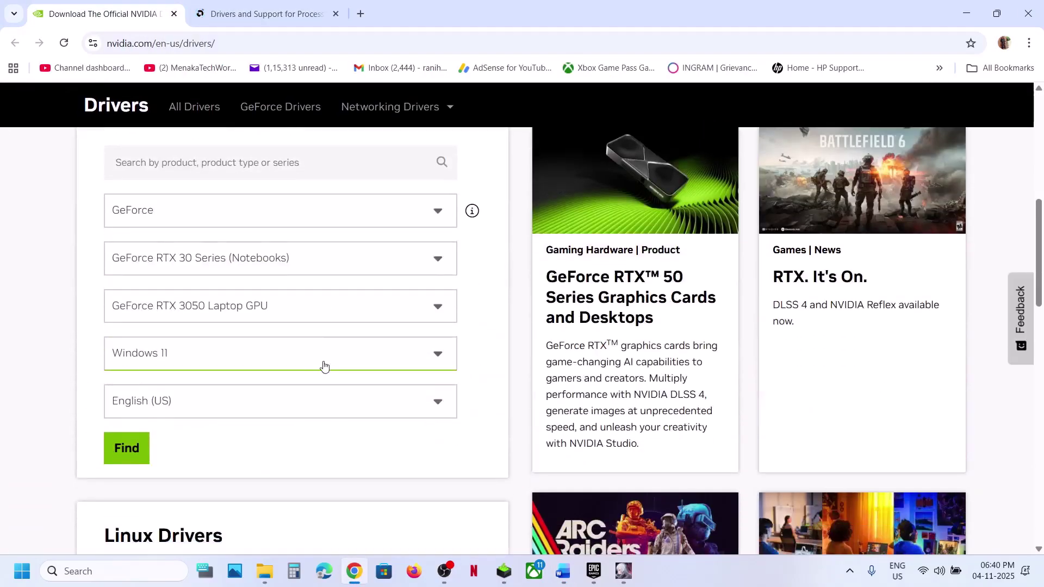
- Search RTX 3050 Laptop GPU drivers for Windows 11 and download Game Ready Driver 581.57
click(137, 463)
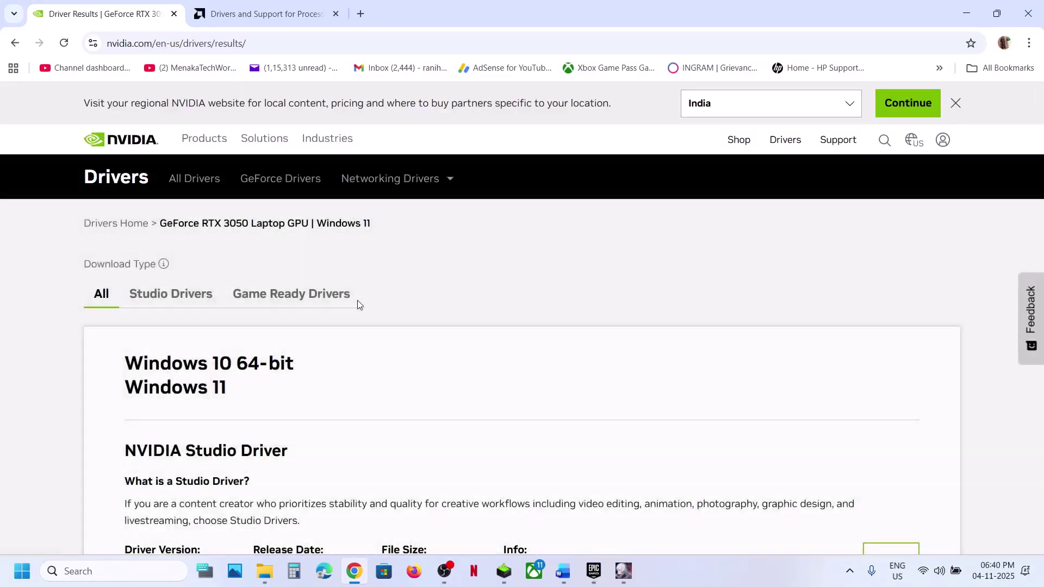
scroll(357, 300, down, 6)
click(886, 399)
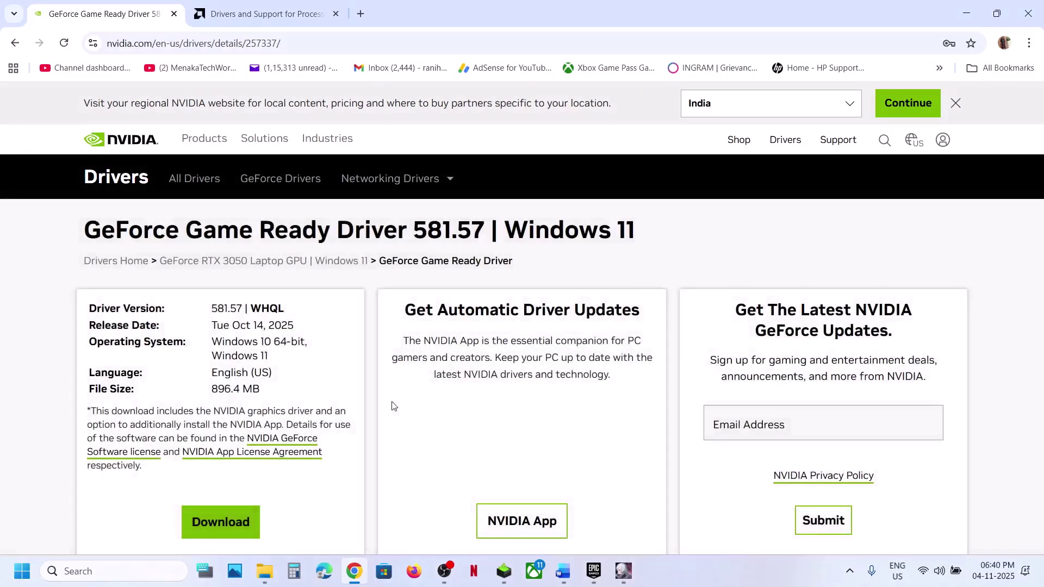
click(205, 537)
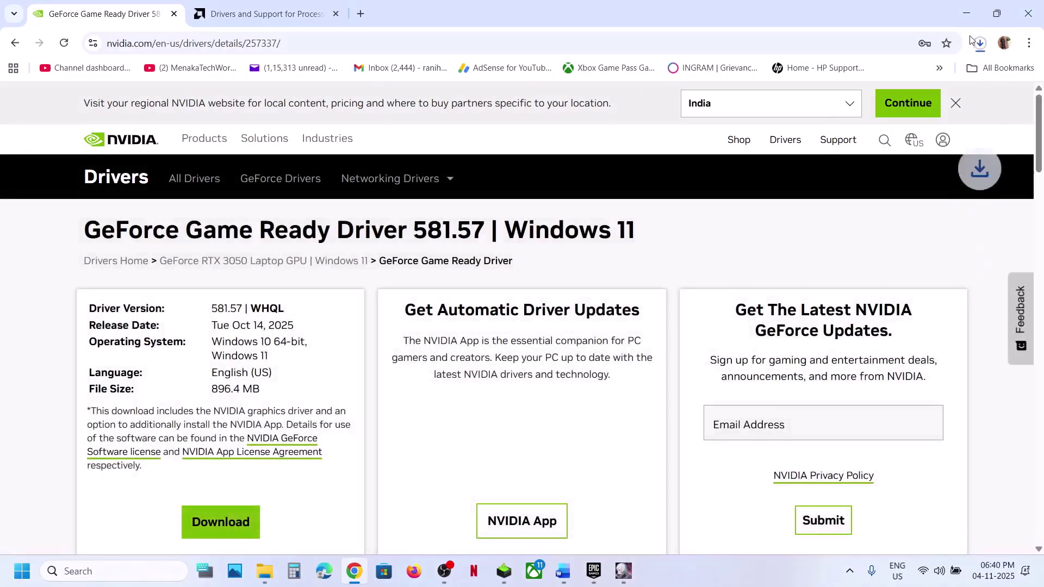
click(980, 46)
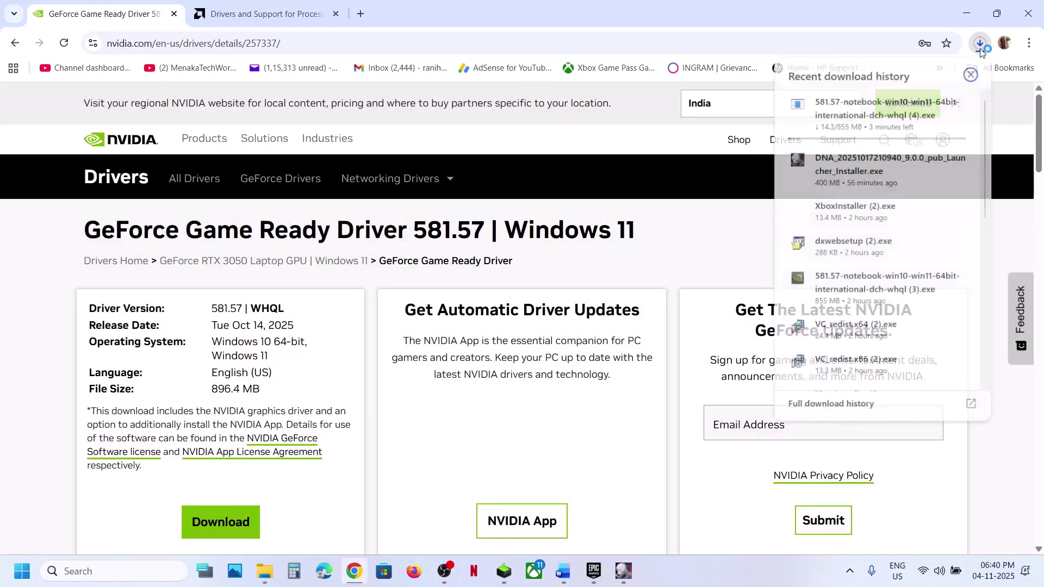
click(637, 517)
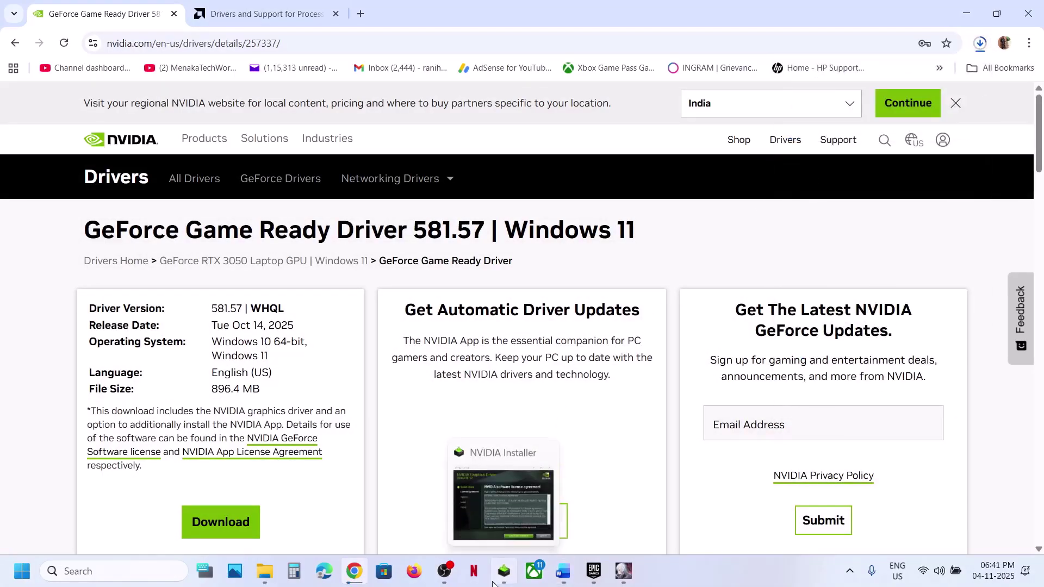
- Accept the NVIDIA licence and choose Custom (Advanced) install with clean installation ticked
click(498, 489)
click(563, 408)
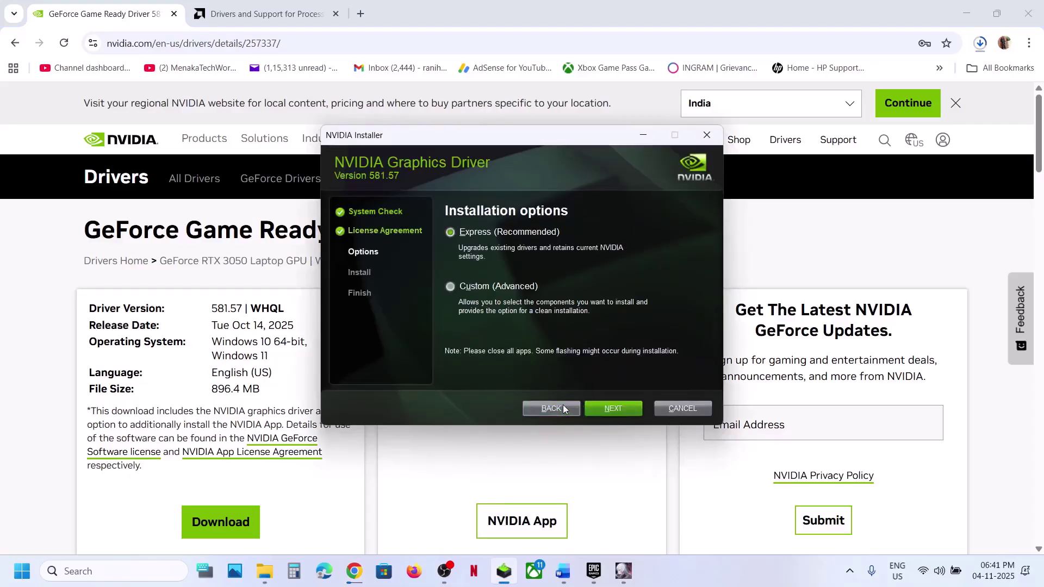
click(604, 407)
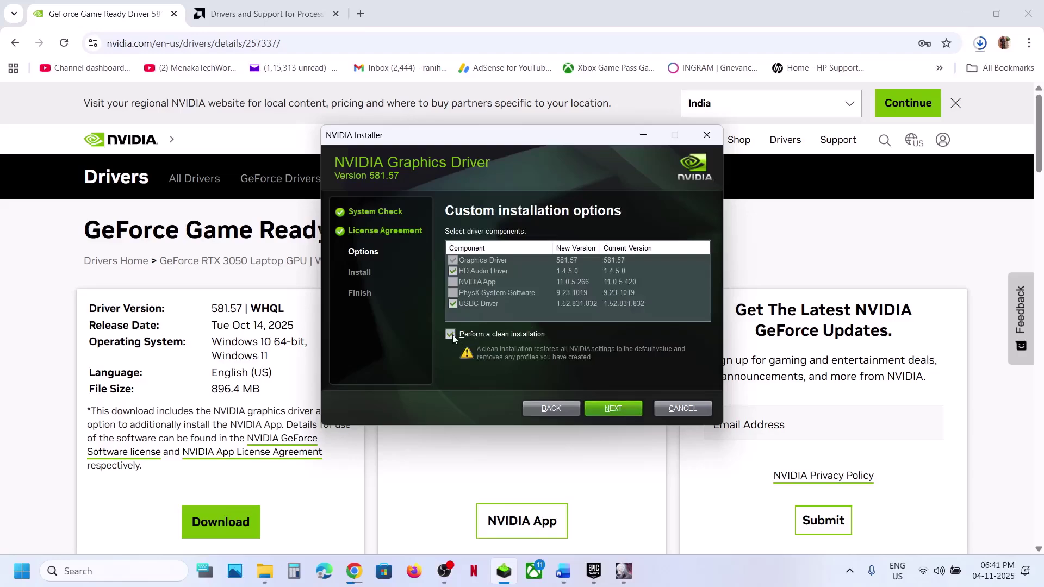
- Minimise the NVIDIA installer and check the Start menu's power options, then close them
click(384, 496)
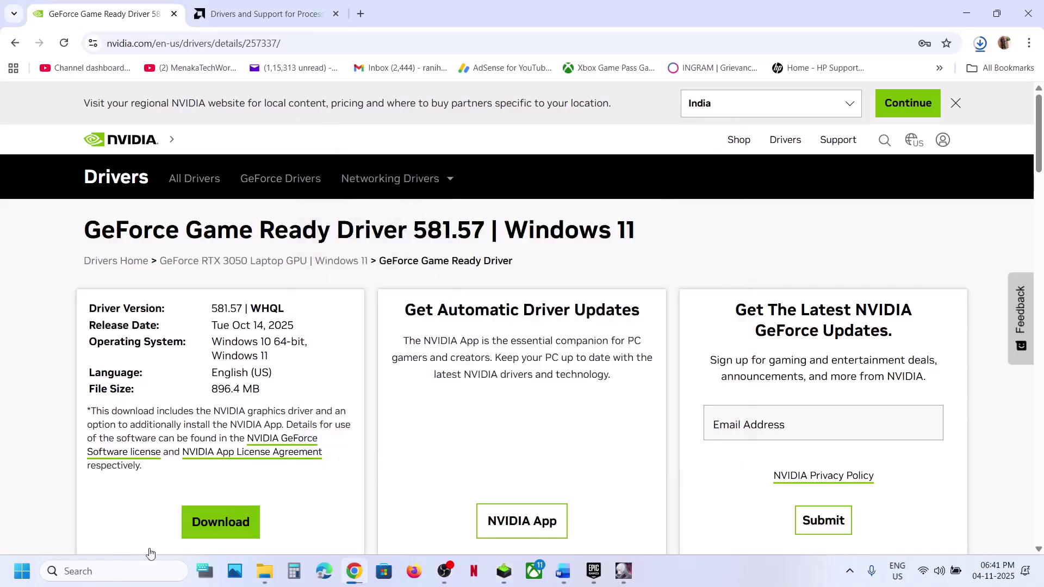
click(22, 576)
click(395, 524)
click(520, 468)
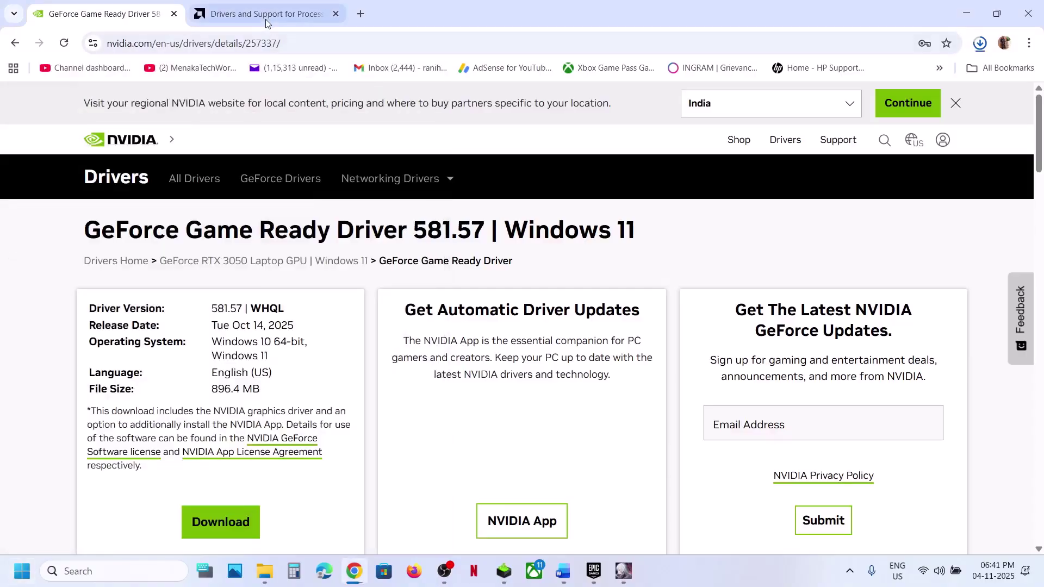
- On the AMD tab, pick Graphics > Radeon RX > RX 9000 Series > RX 9070 XT and submit
click(265, 18)
scroll(189, 380, down, 9)
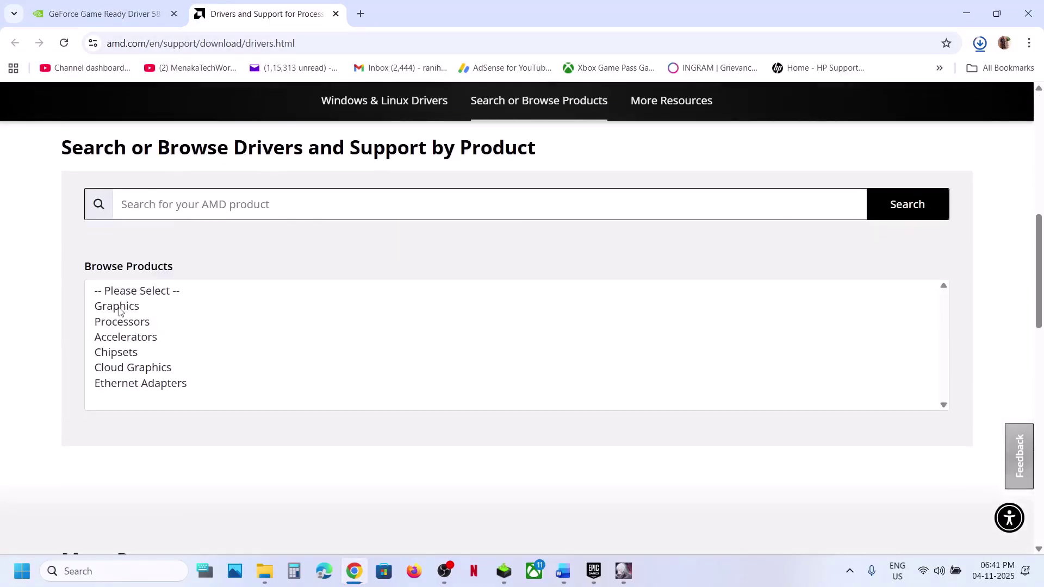
click(120, 311)
click(126, 298)
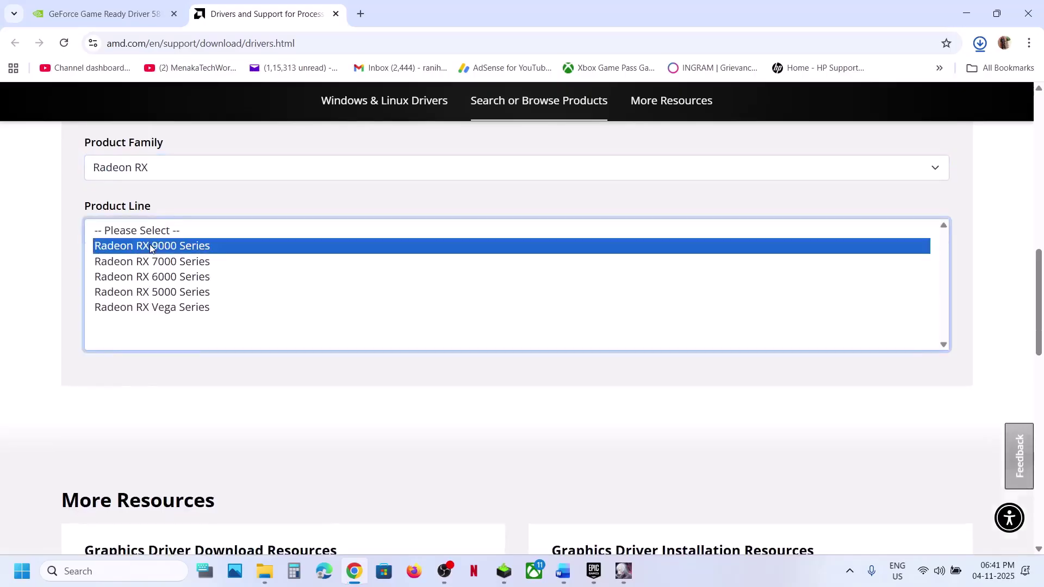
click(149, 245)
click(171, 309)
click(133, 193)
- Expand the Windows 11 64-bit Adrenalin 25.10.2 downloads, then show Word's notes at Step 5: Turn Off/Close VPN
scroll(228, 298, down, 2)
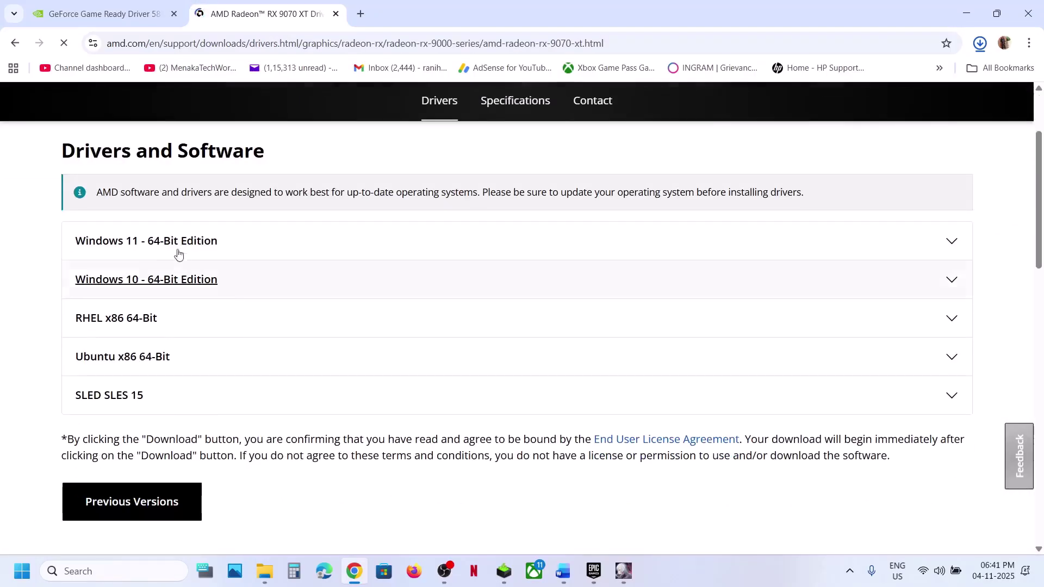
click(283, 247)
scroll(239, 365, down, 2)
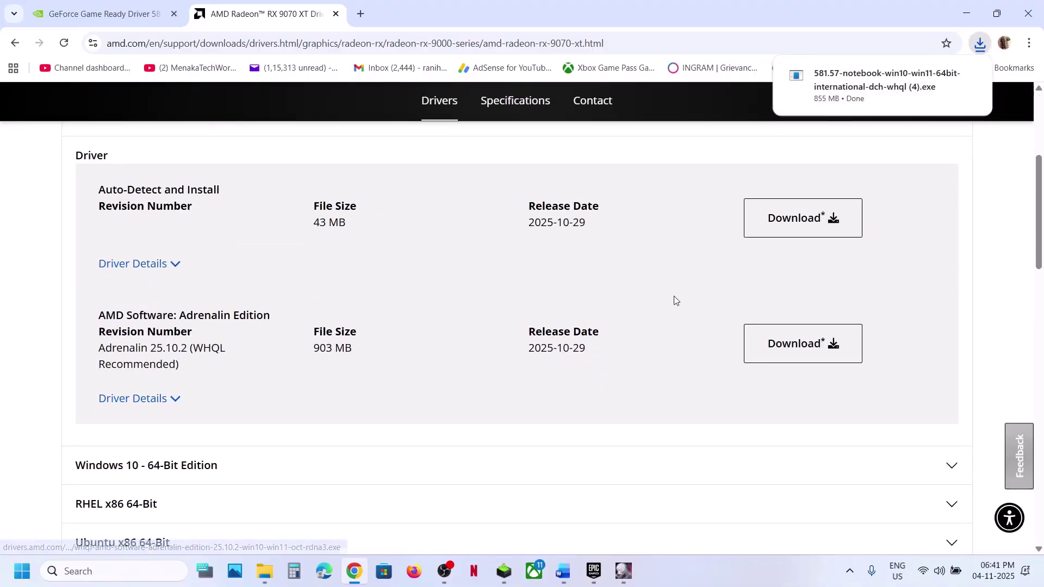
click(563, 570)
scroll(396, 402, down, 5)
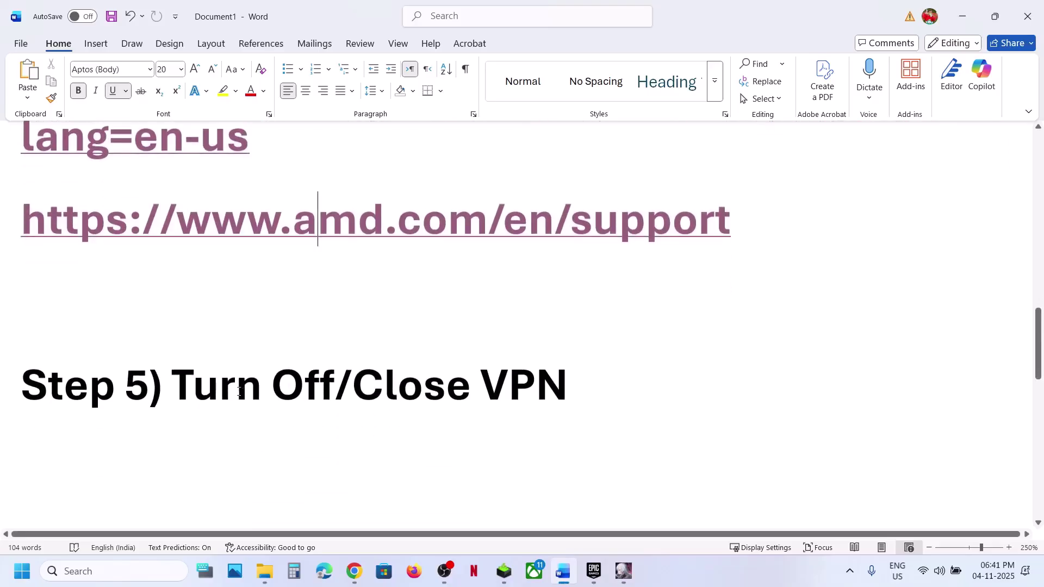
drag(230, 391, 571, 383)
click(572, 383)
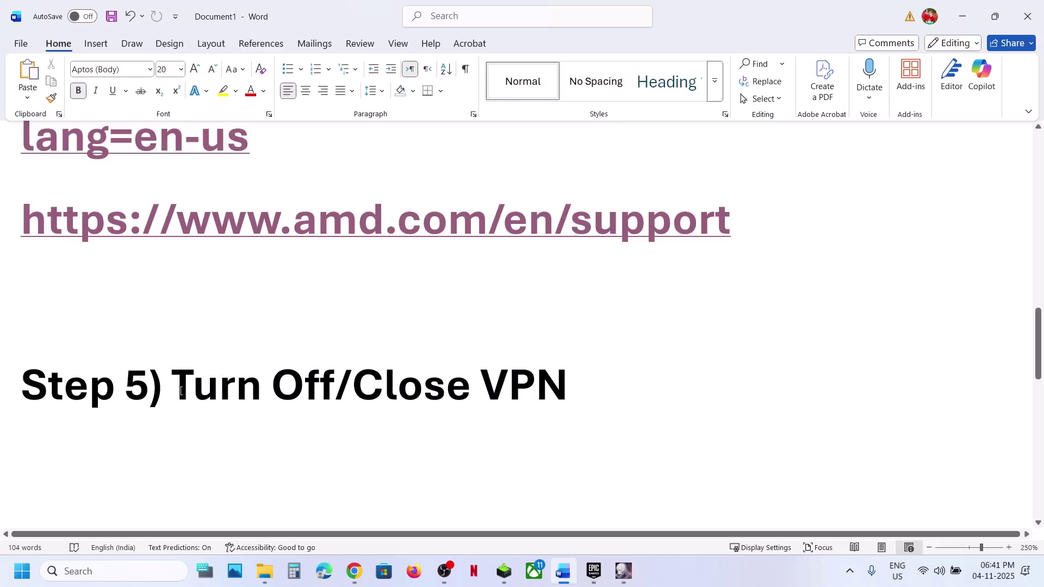
drag(181, 390, 350, 390)
click(351, 390)
scroll(359, 378, down, 2)
scroll(359, 379, down, 10)
scroll(359, 378, up, 1)
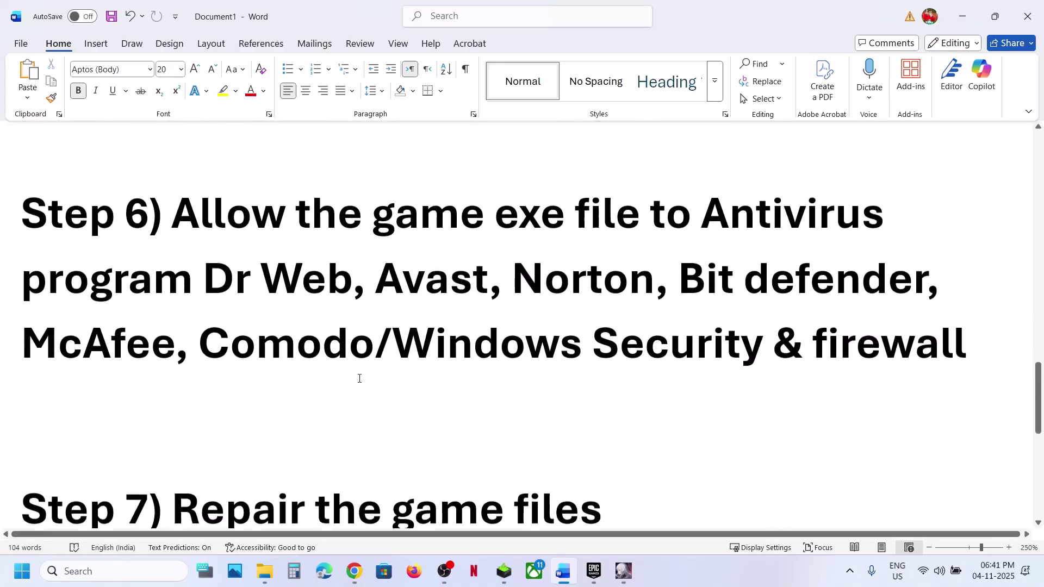
scroll(360, 378, up, 3)
drag(215, 264, 197, 331)
click(199, 332)
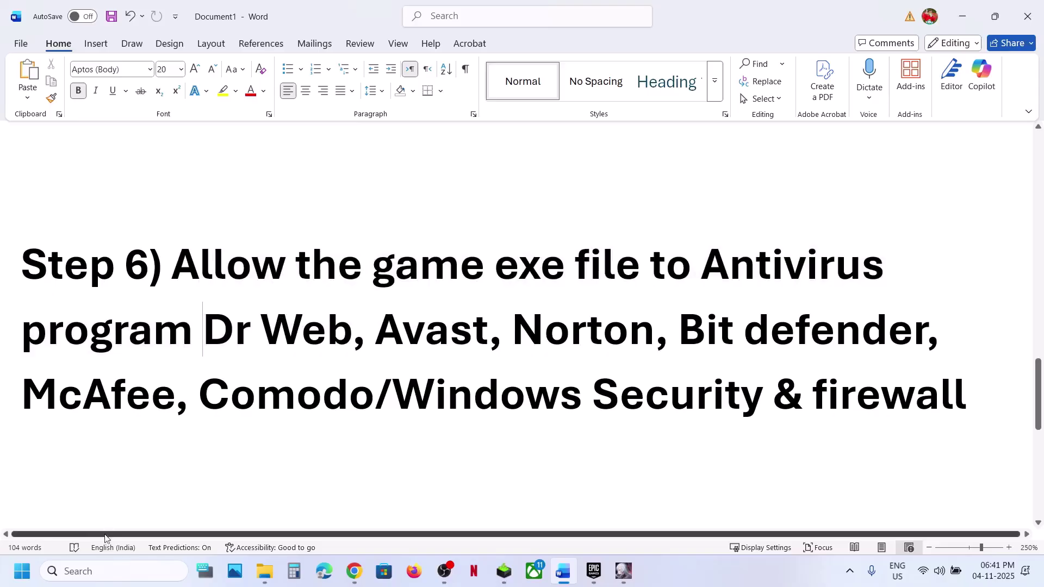
key(super+i)
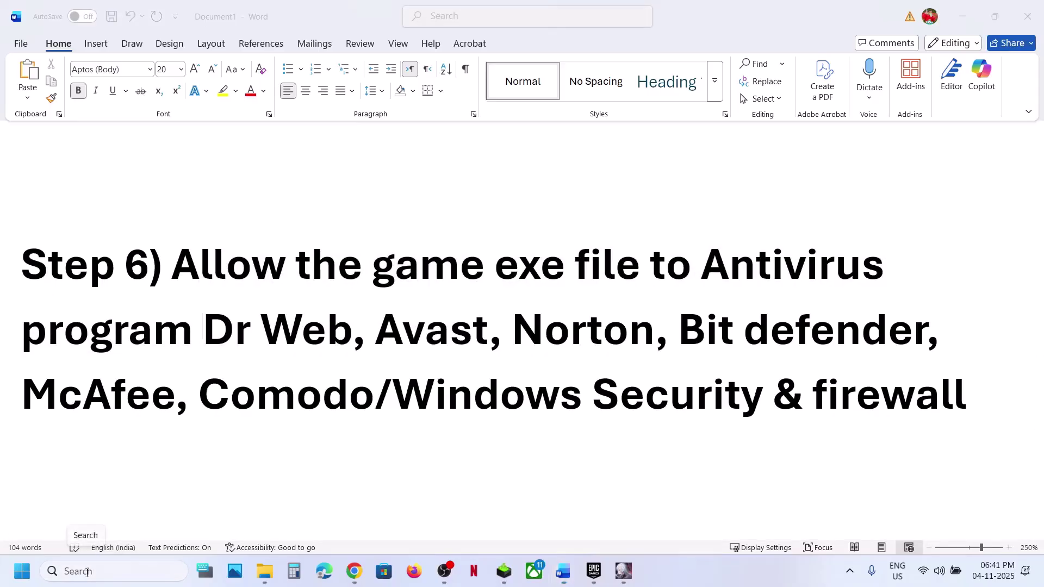
- Open Windows Security's ransomware protection list of apps allowed through controlled folder access, approving admin permission
click(63, 384)
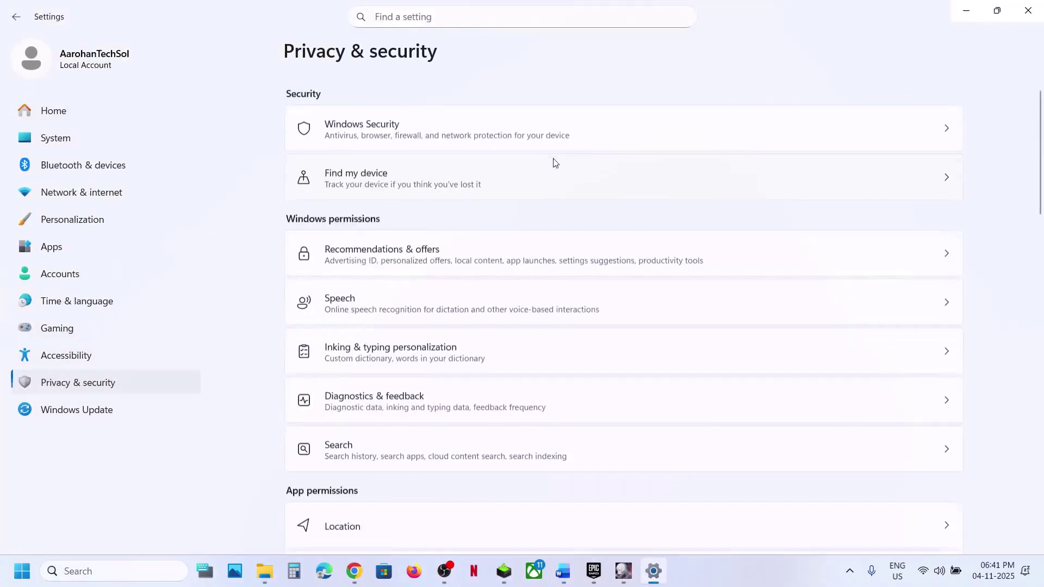
click(400, 123)
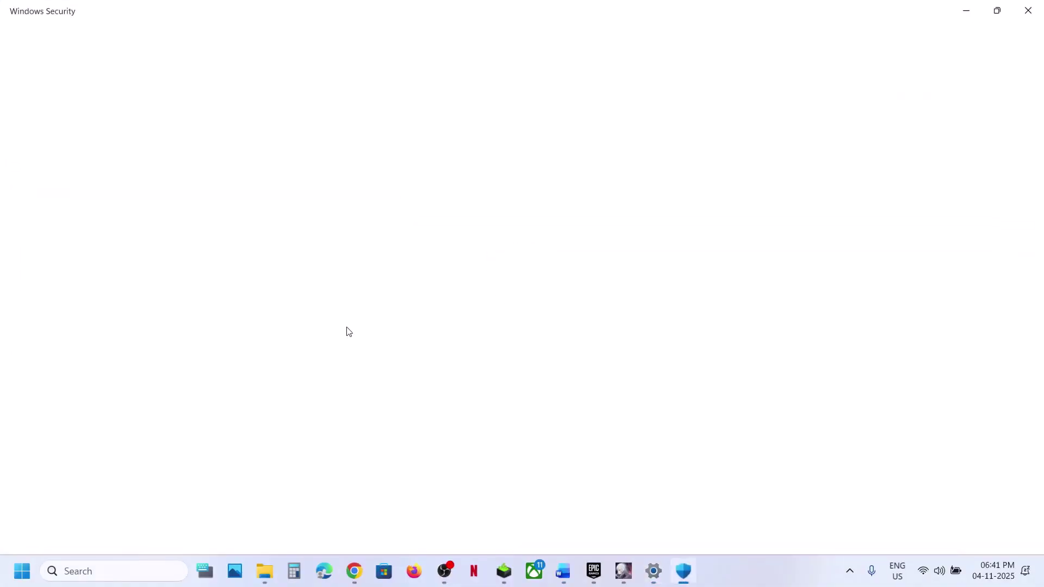
scroll(344, 330, down, 3)
scroll(336, 475, up, 1)
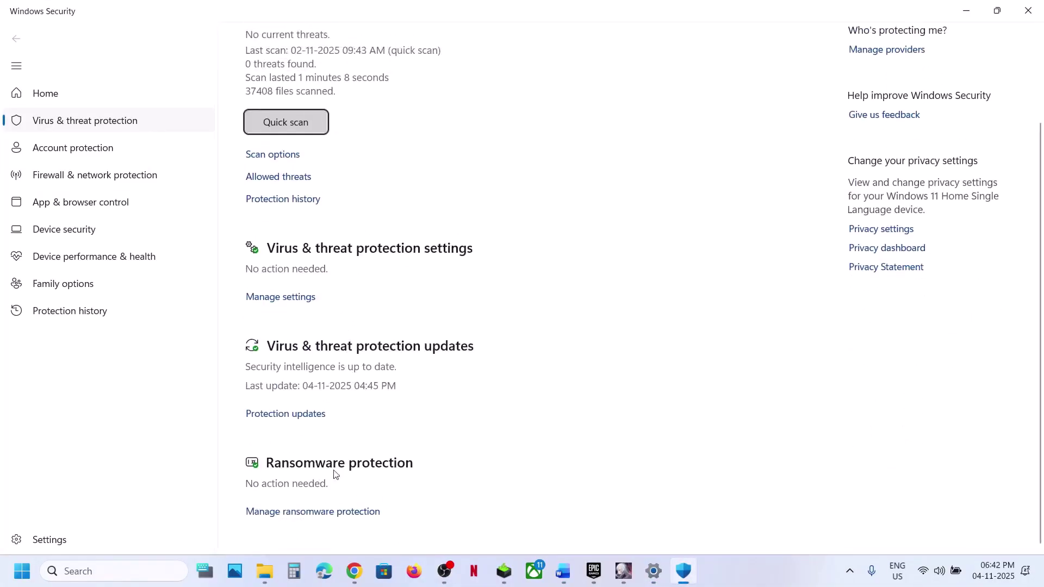
click(302, 512)
click(347, 288)
click(440, 391)
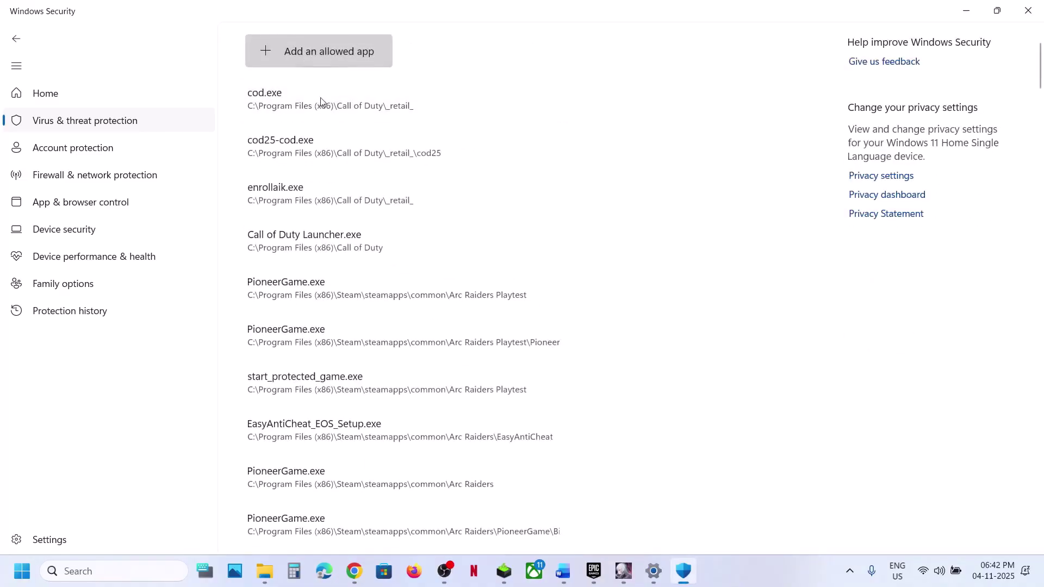
- Allow EMLauncher from C:\Program Files\Epic Games\DuetNightAbyss
click(322, 61)
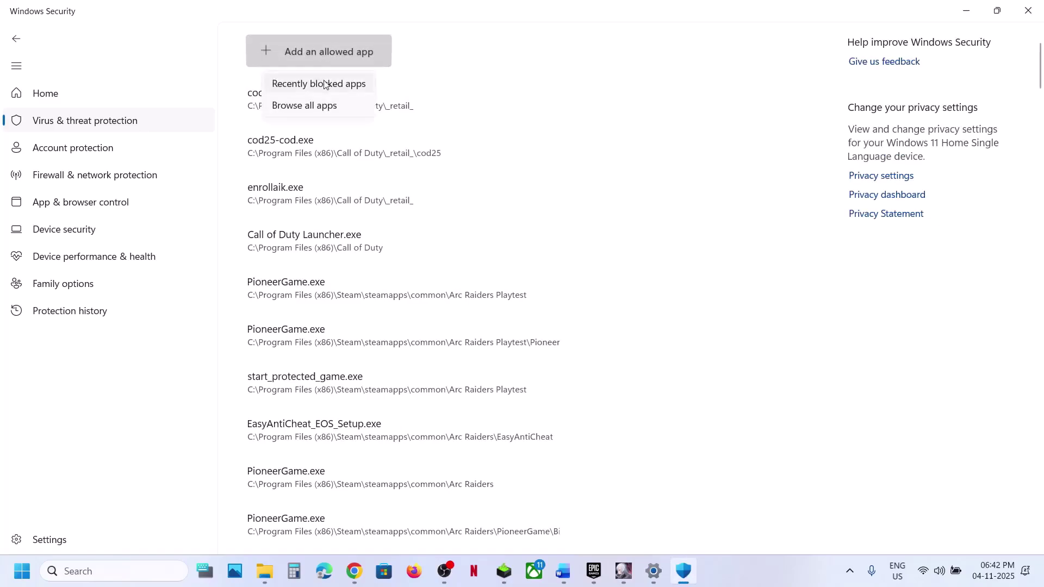
click(303, 103)
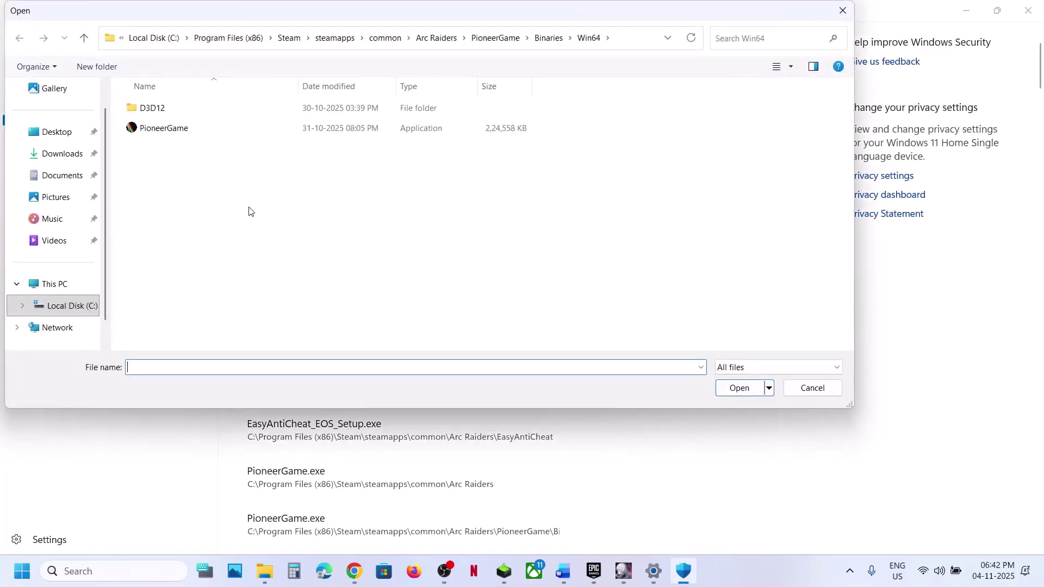
click(56, 283)
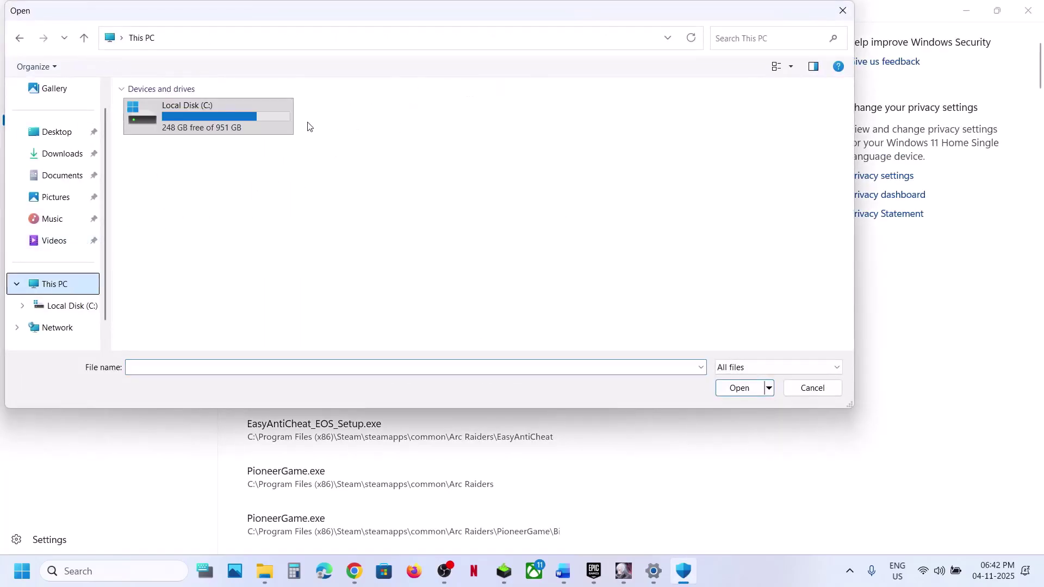
double_click(232, 131)
scroll(205, 242, down, 2)
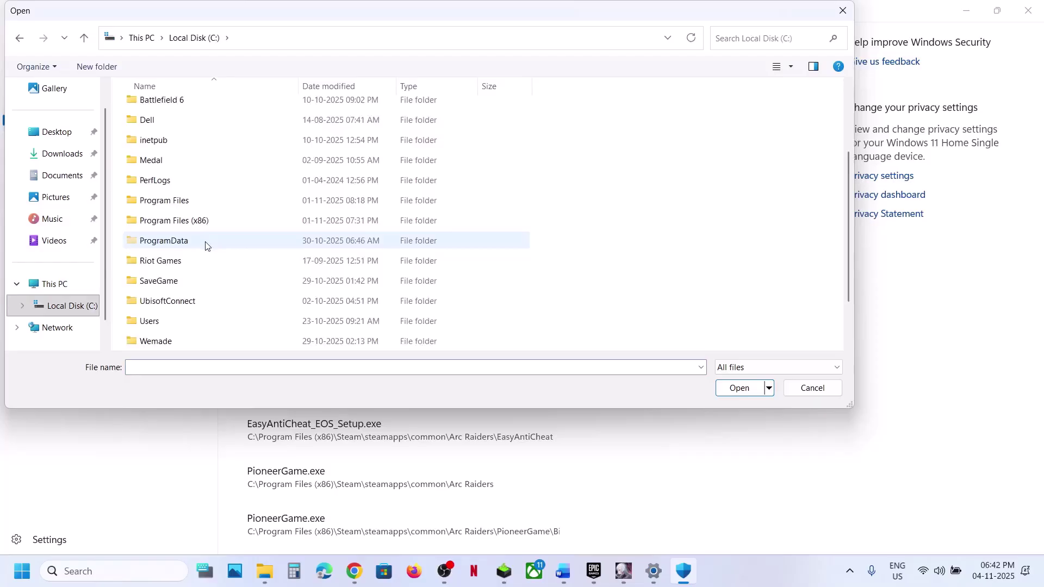
double_click(172, 204)
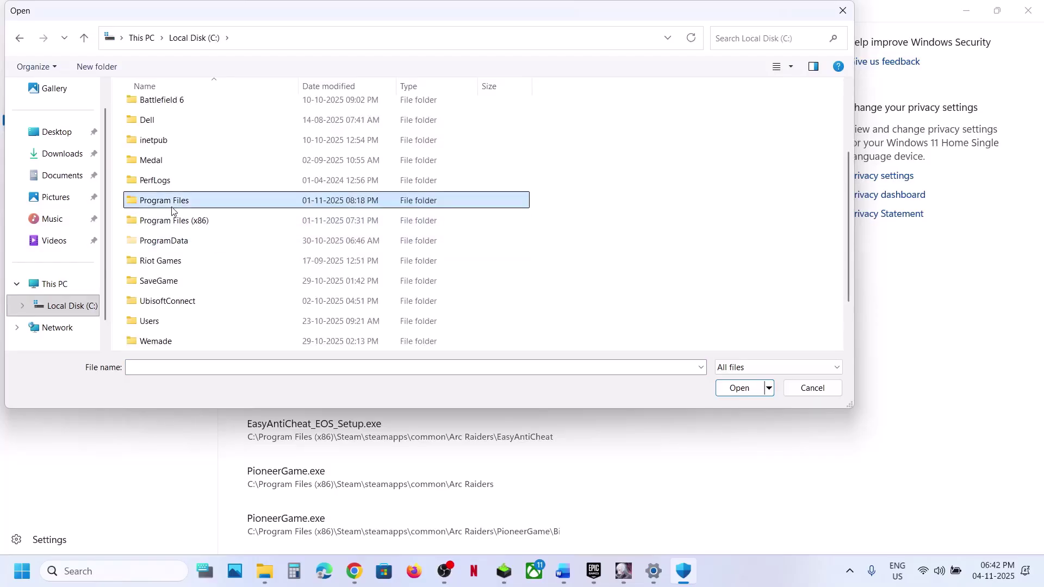
scroll(179, 218, down, 3)
double_click(168, 200)
double_click(174, 127)
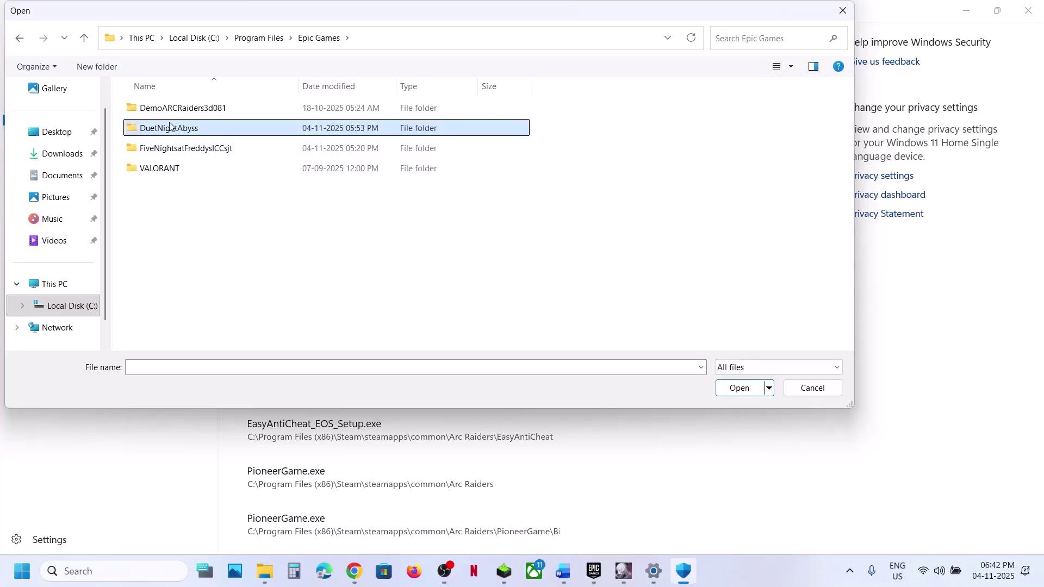
click(167, 273)
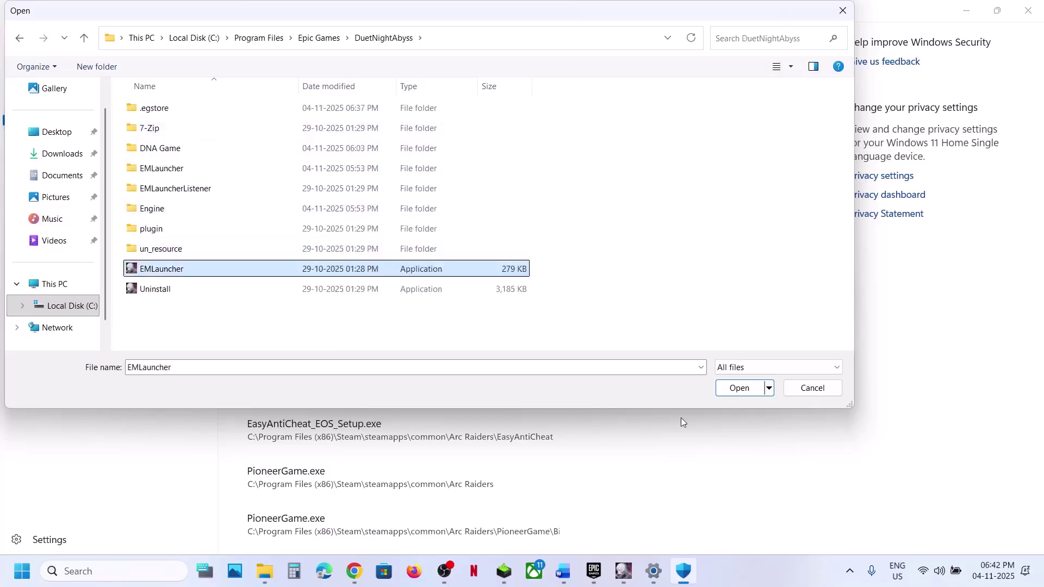
click(739, 387)
- Allow the EM application from the DNA Game folder
click(325, 59)
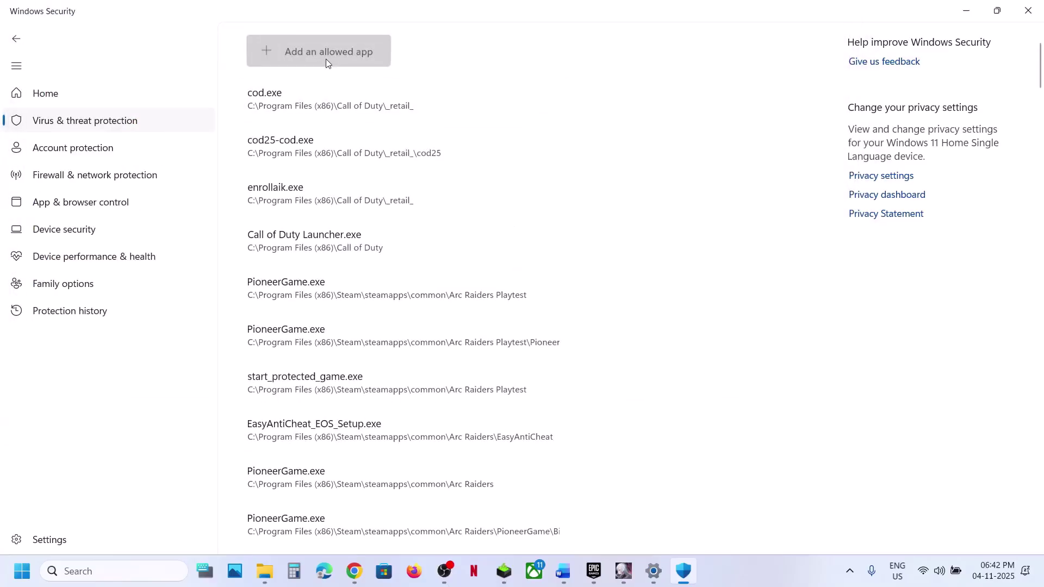
click(321, 104)
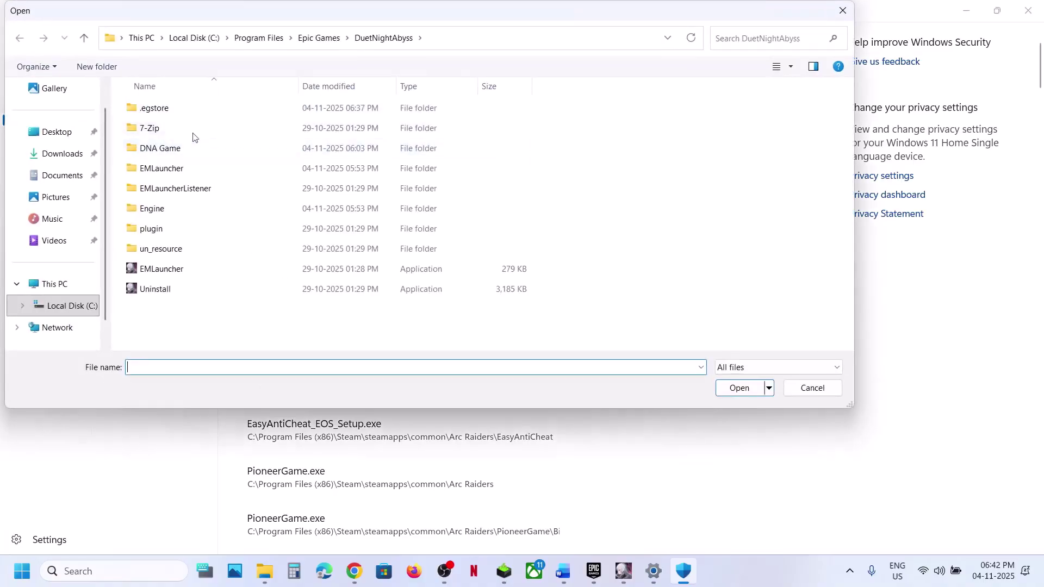
double_click(161, 150)
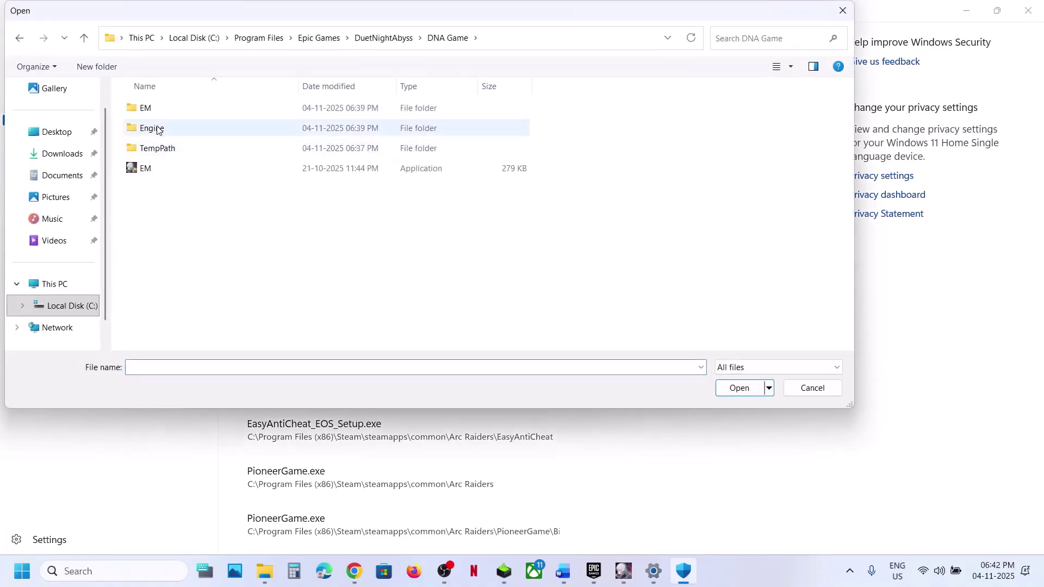
click(152, 170)
click(739, 387)
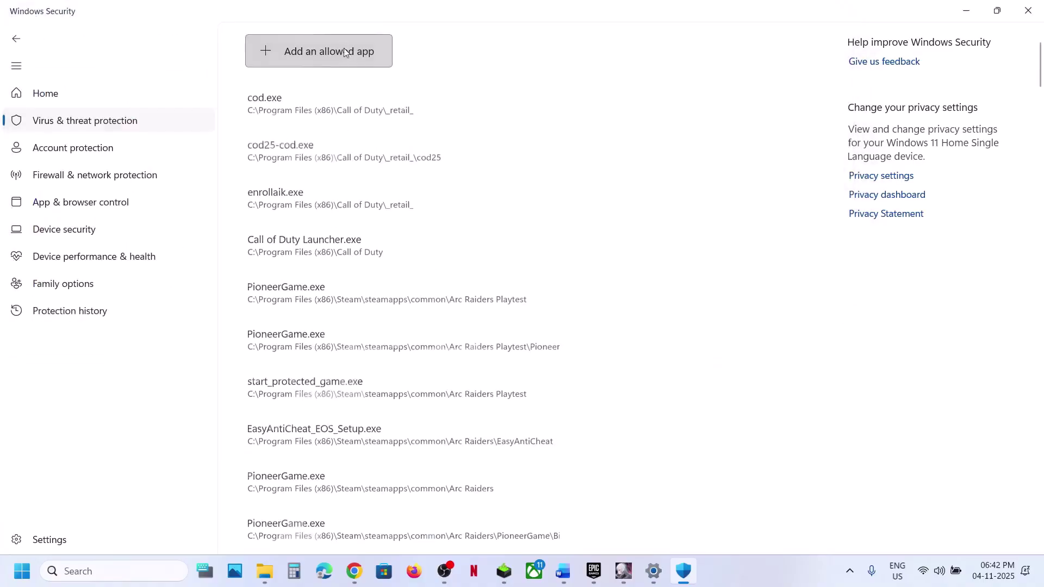
- Allow EM-Win64-Shipping from the EM\Binaries\Win64 folder
click(335, 49)
click(320, 105)
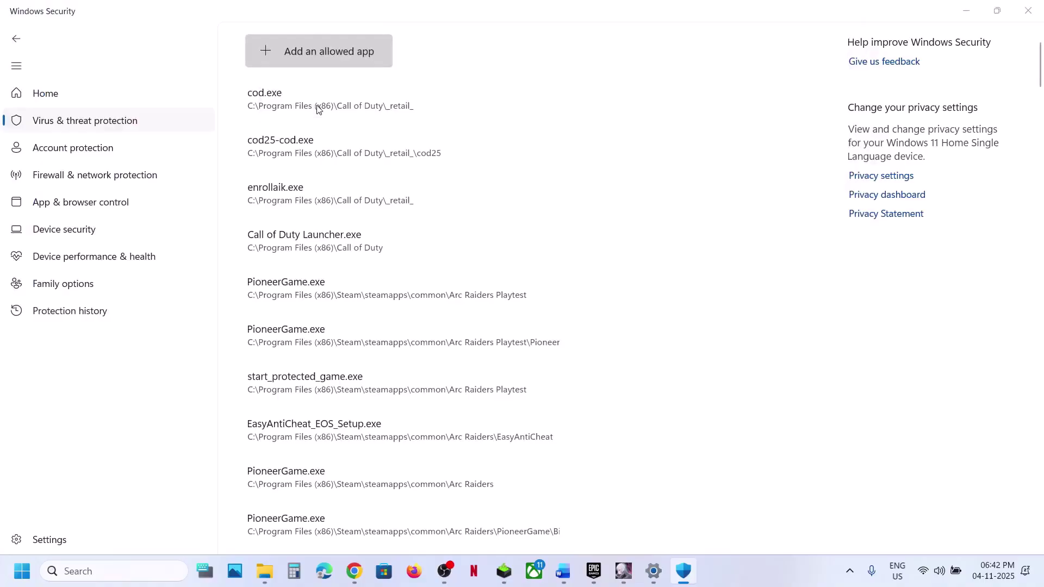
double_click(156, 114)
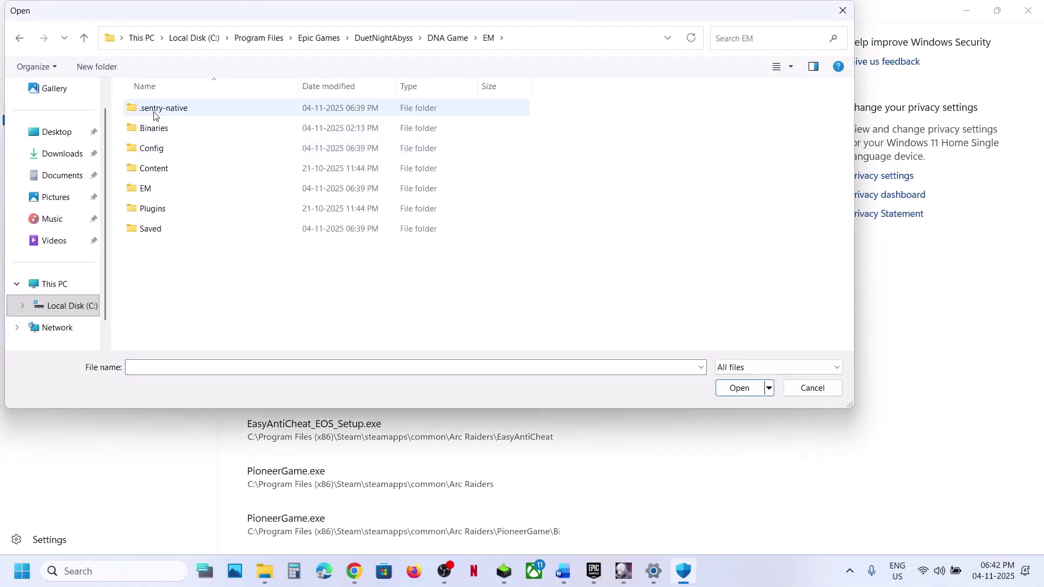
double_click(155, 127)
double_click(156, 108)
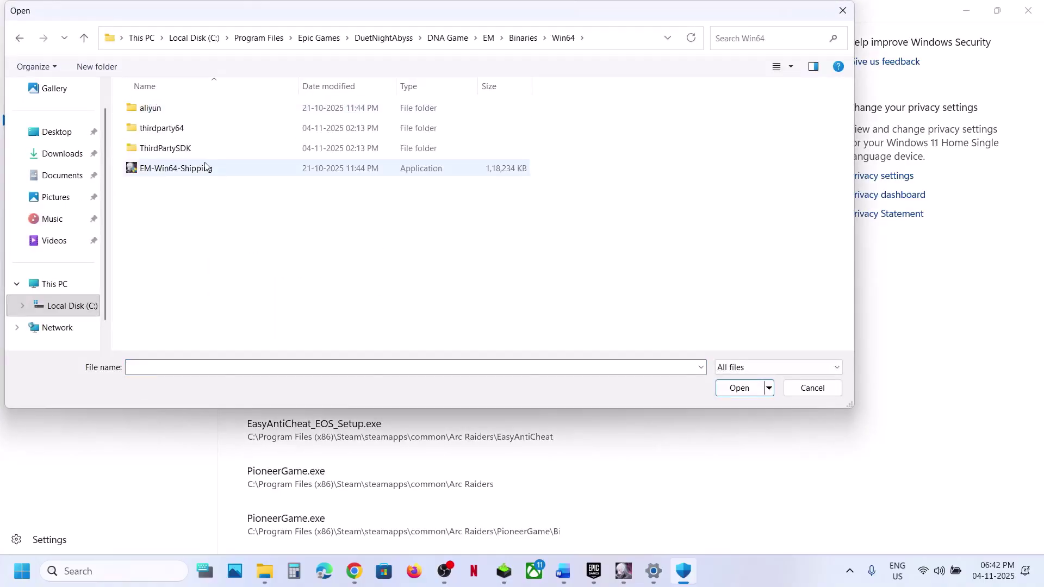
click(199, 169)
click(726, 394)
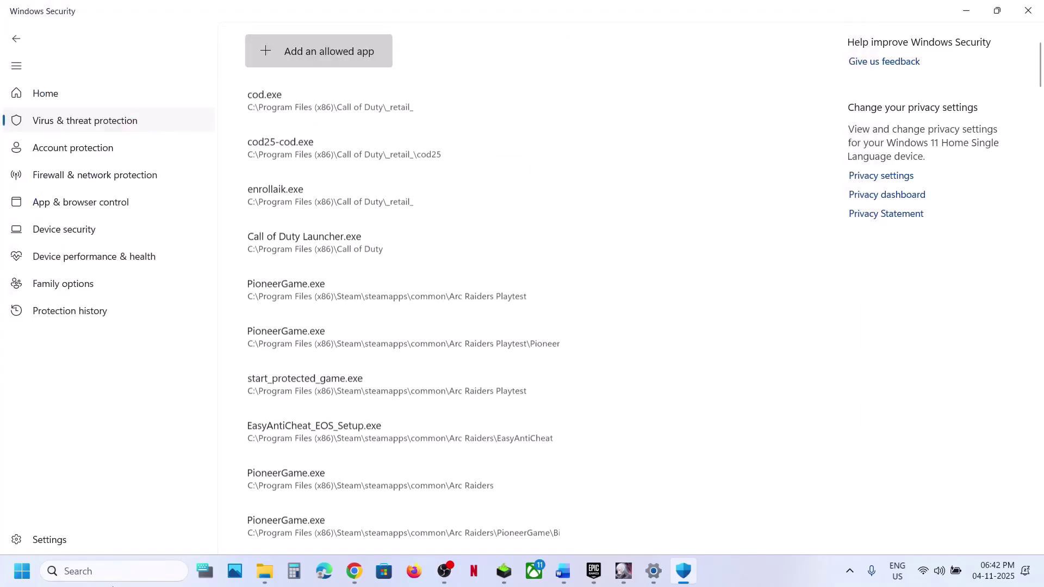
click(110, 577)
- Open Control Panel's firewall allowed apps list under System and Security and unlock it for editing
key(Return)
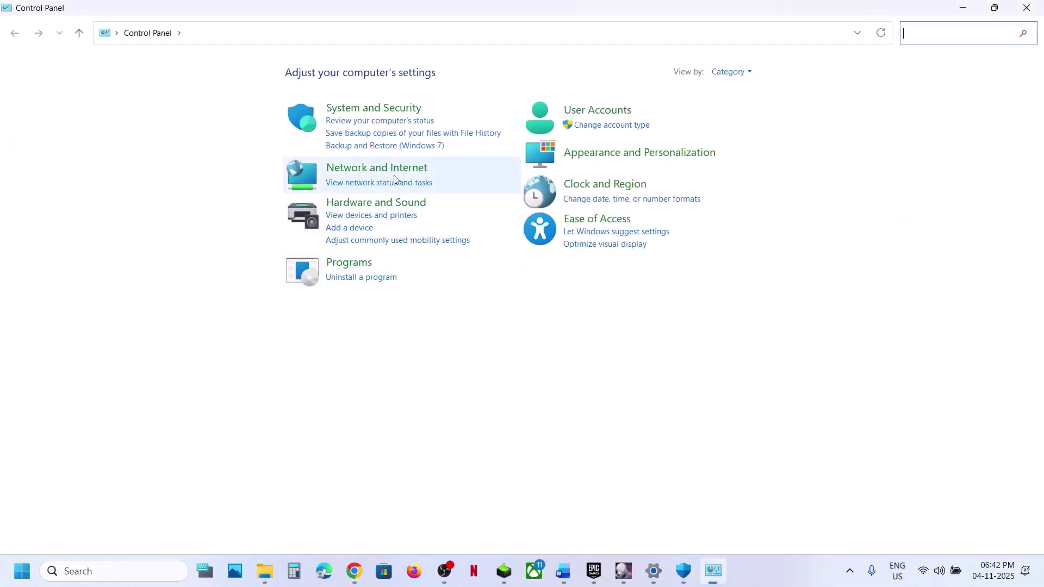
click(367, 115)
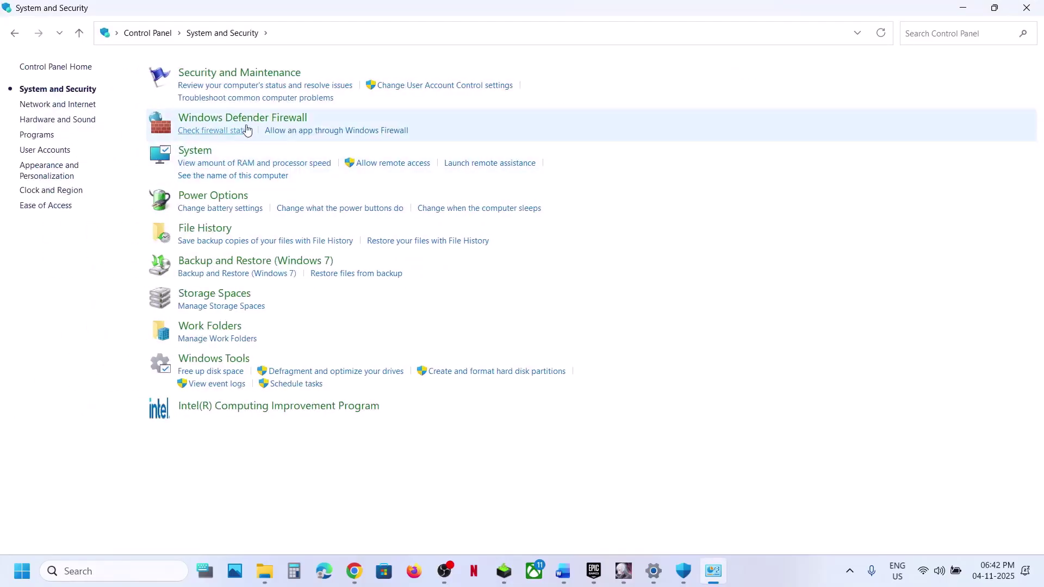
click(245, 121)
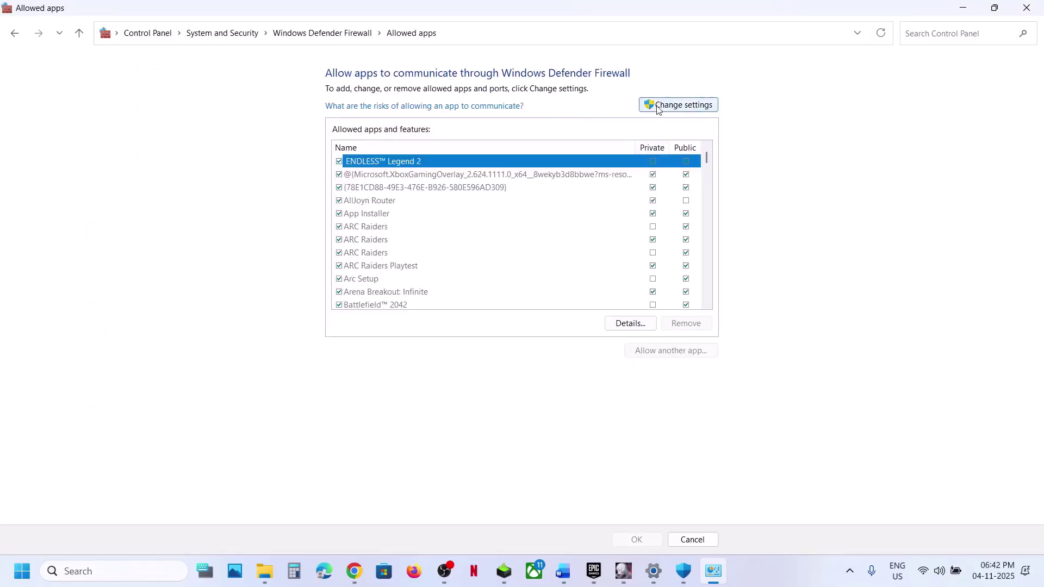
click(652, 104)
- Allow EMLauncher from C:\Program Files (x86)\Duet Night Abyss through the firewall
click(654, 354)
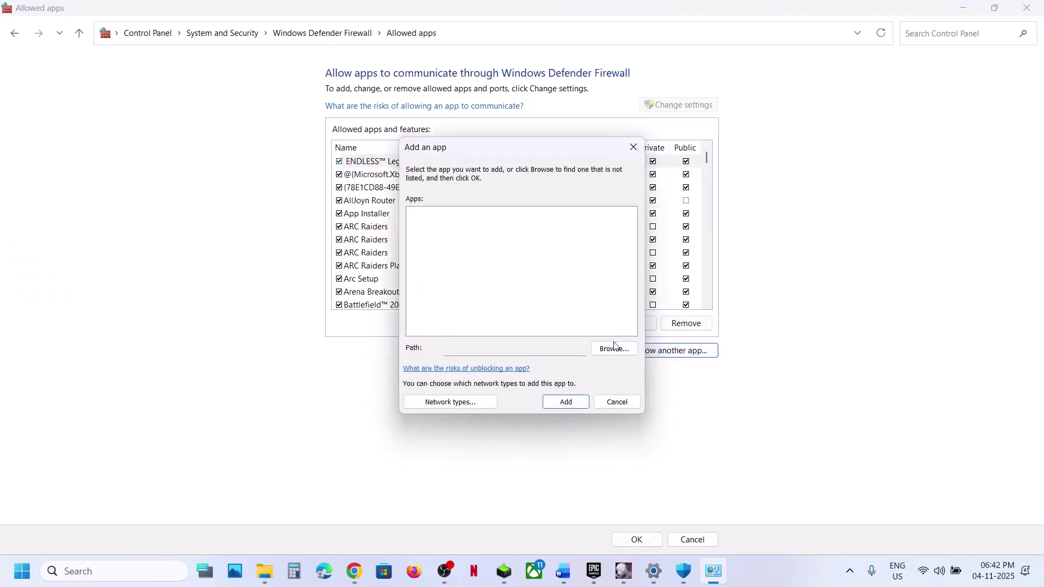
click(613, 345)
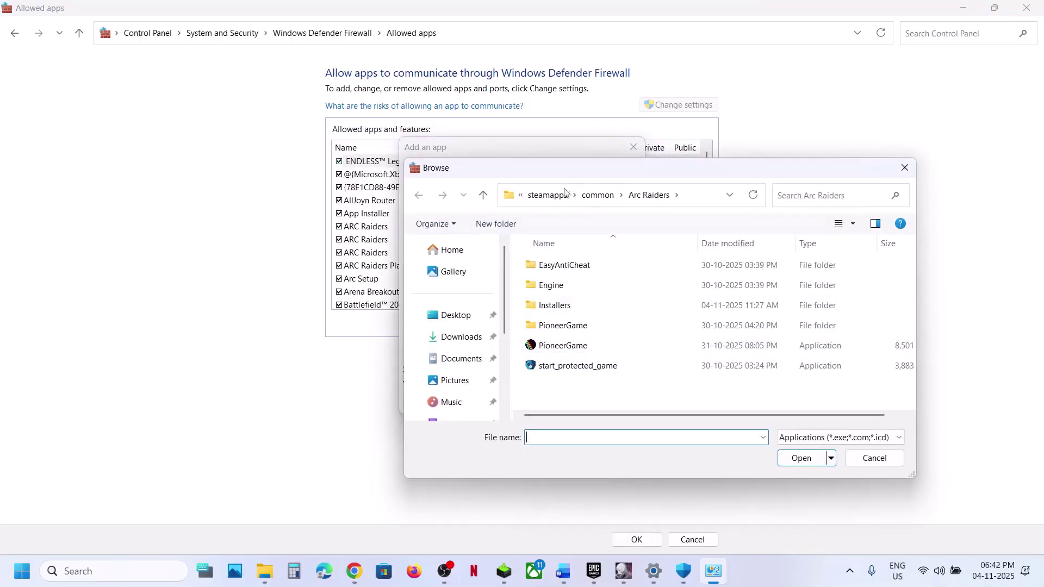
scroll(454, 381, down, 3)
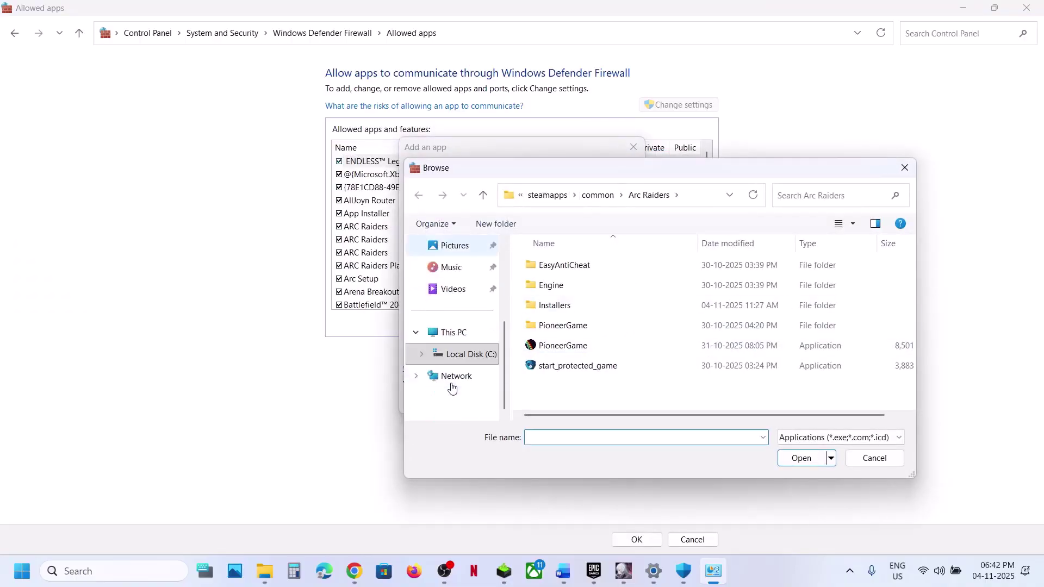
click(460, 355)
scroll(582, 343, down, 2)
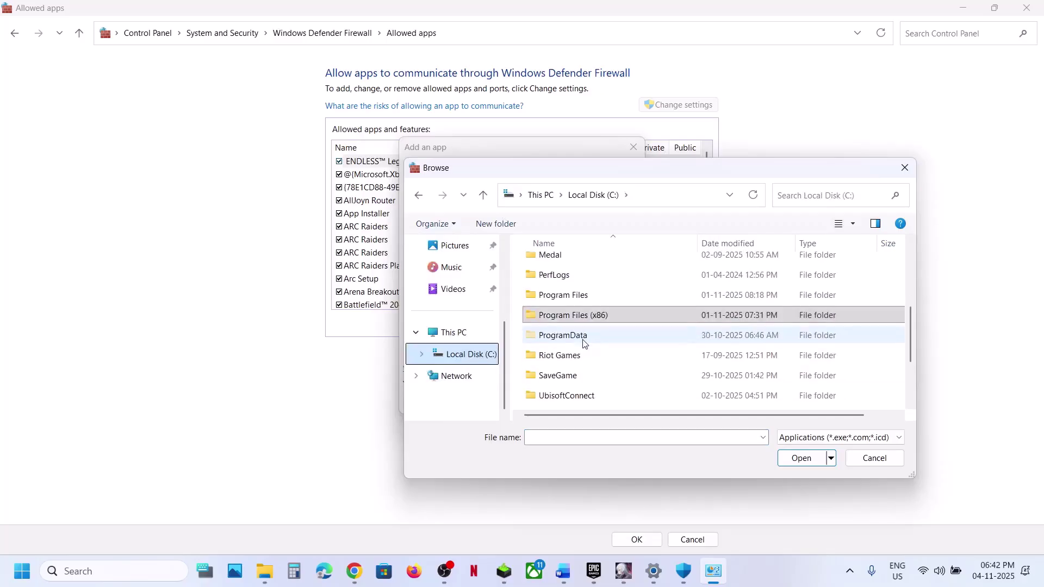
double_click(589, 314)
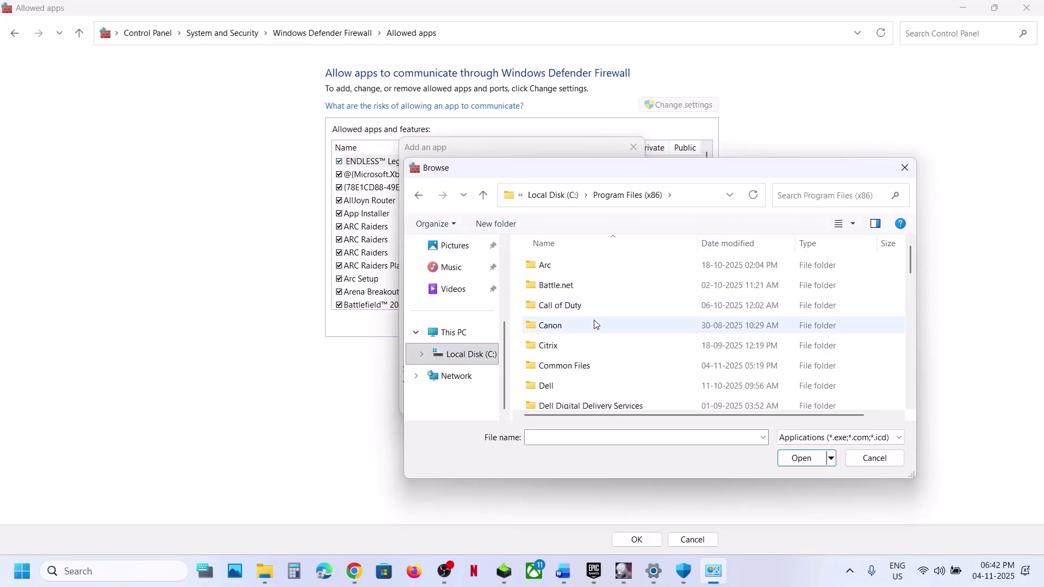
scroll(594, 324, down, 1)
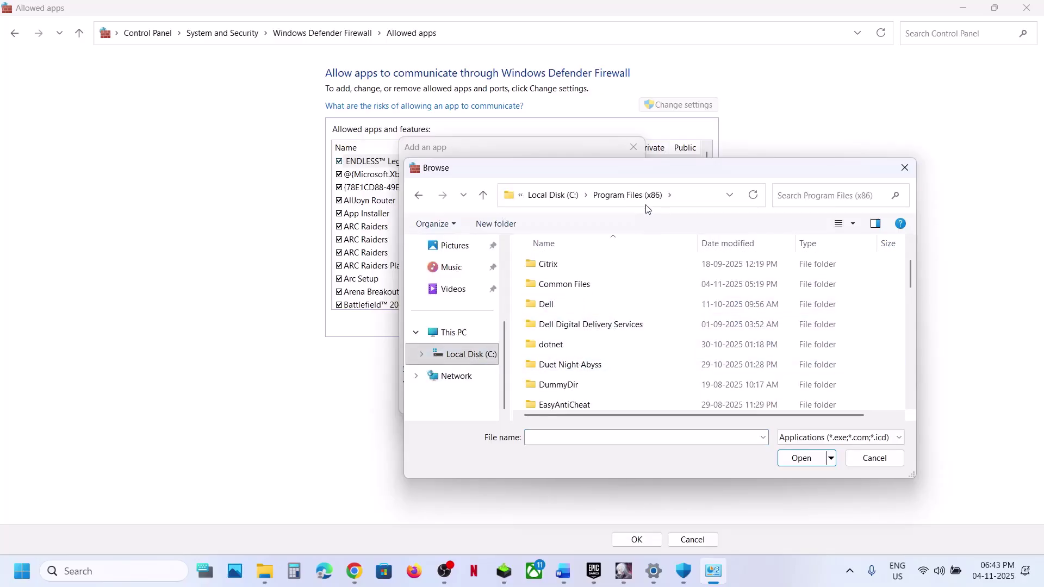
double_click(574, 371)
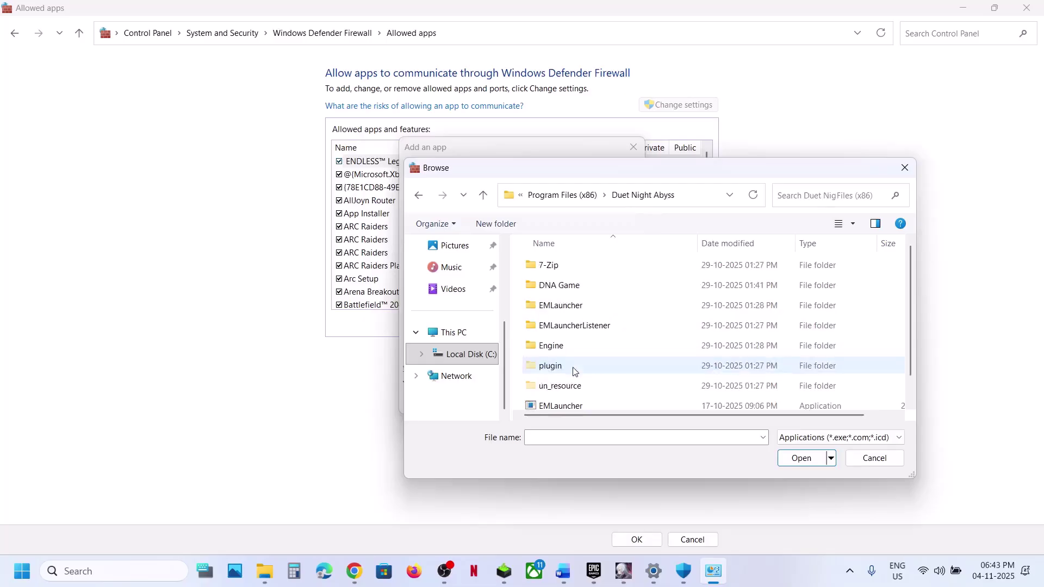
scroll(582, 356, down, 1)
click(569, 383)
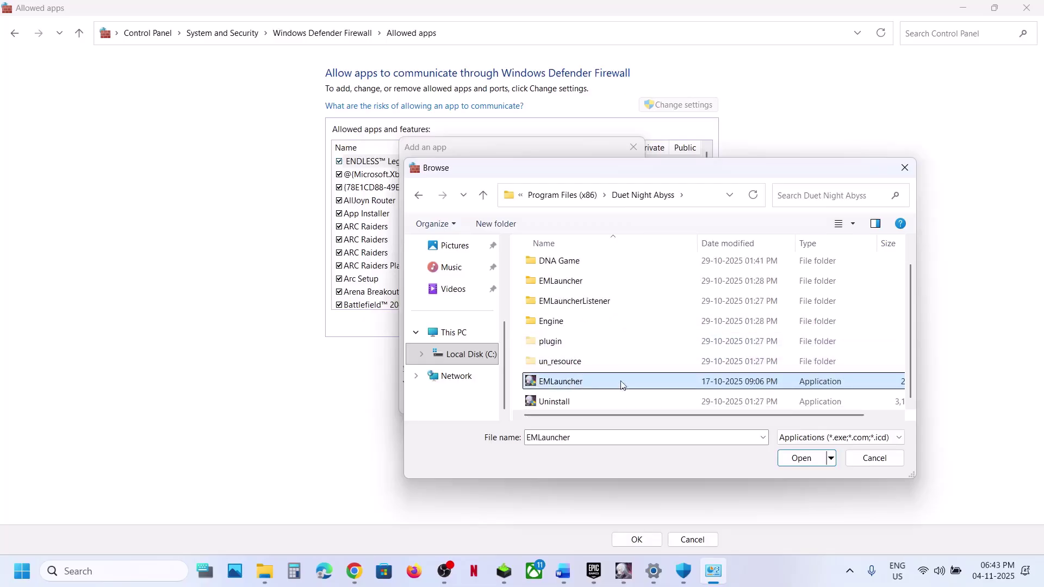
click(812, 462)
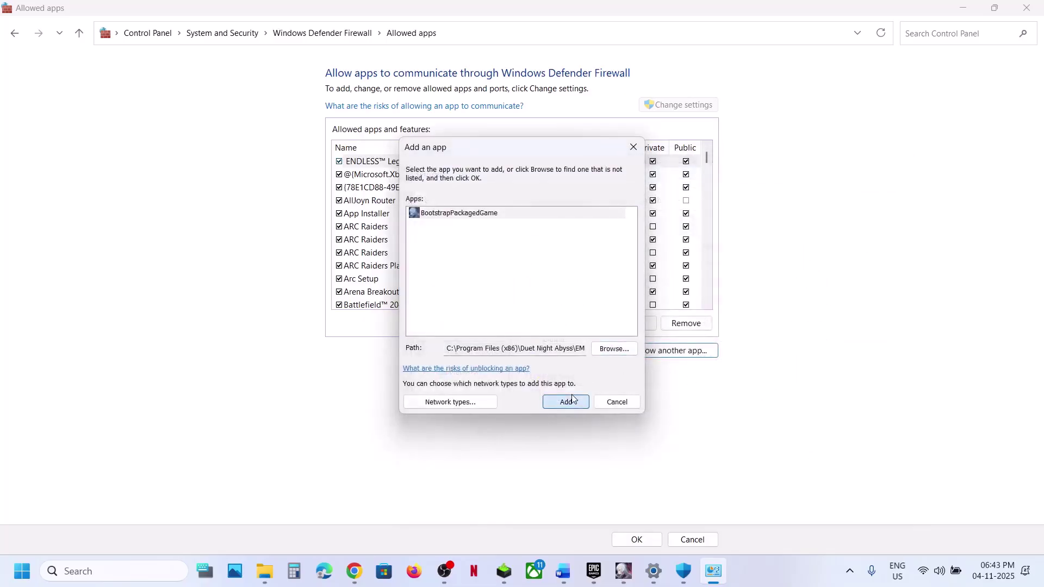
click(565, 401)
- Allow the EM application from the DNA Game folder through the firewall
click(667, 354)
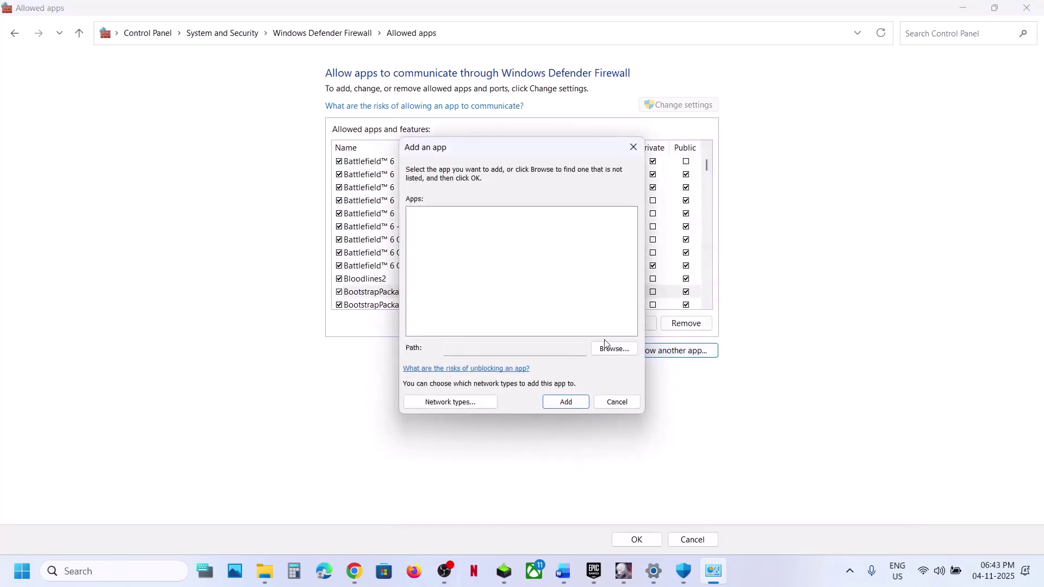
click(607, 346)
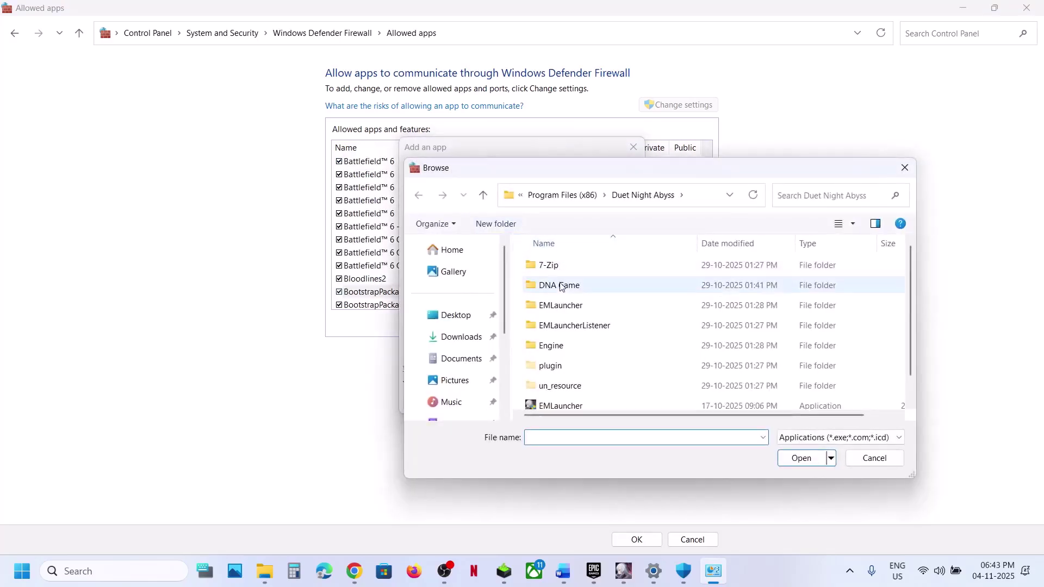
double_click(562, 287)
click(557, 325)
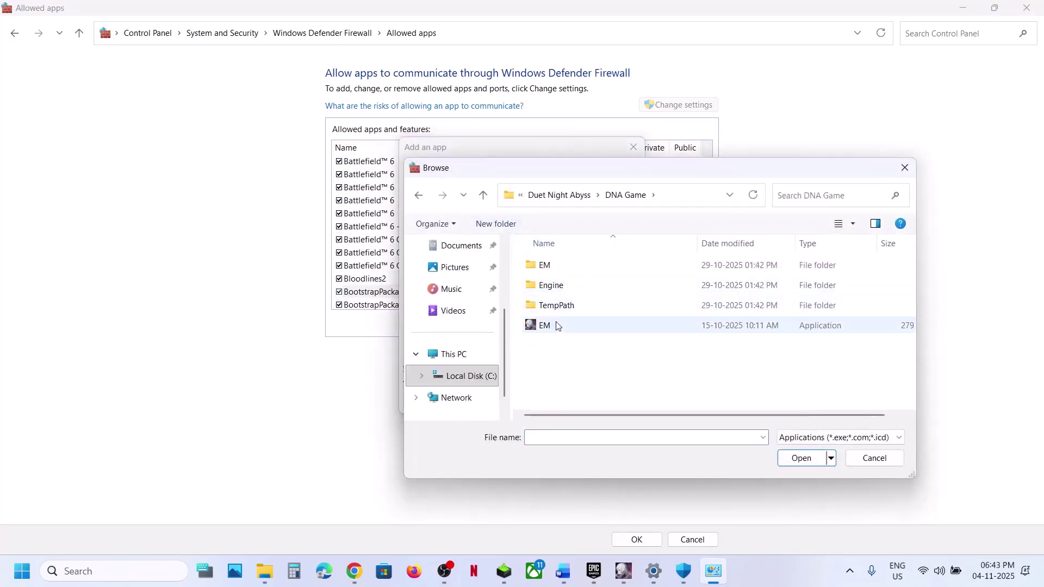
click(802, 460)
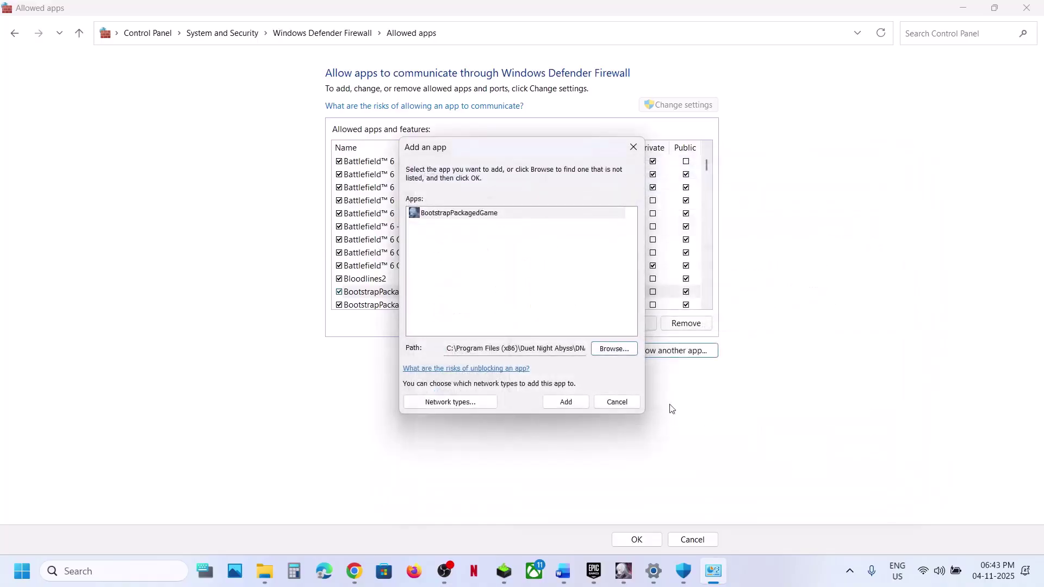
click(566, 402)
- Allow EM-Win64-Shipping from DNA Game\EM\Binaries\Win64 through the firewall
click(662, 360)
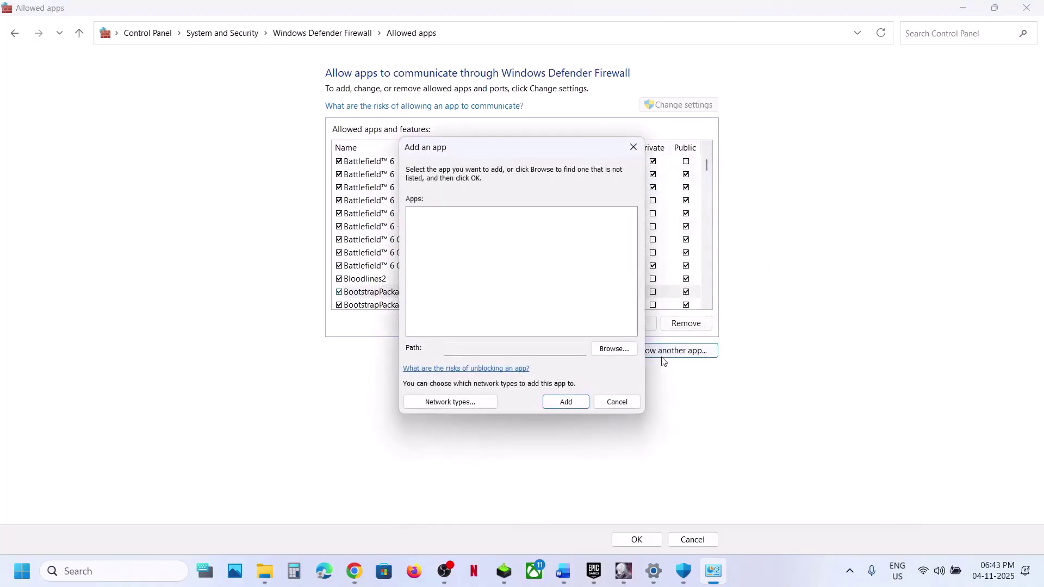
click(601, 344)
click(554, 287)
double_click(554, 287)
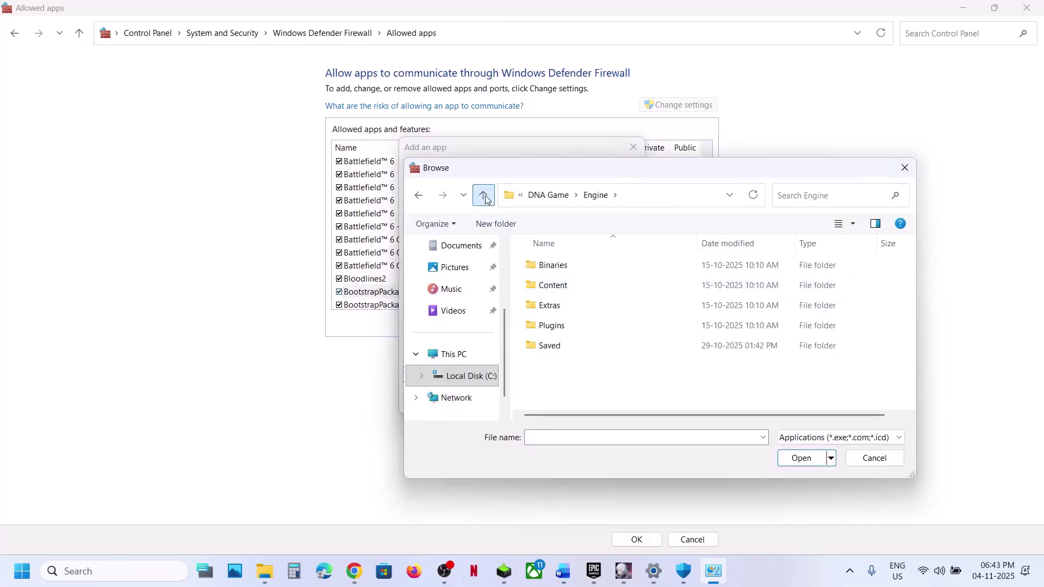
click(483, 196)
double_click(549, 265)
click(562, 288)
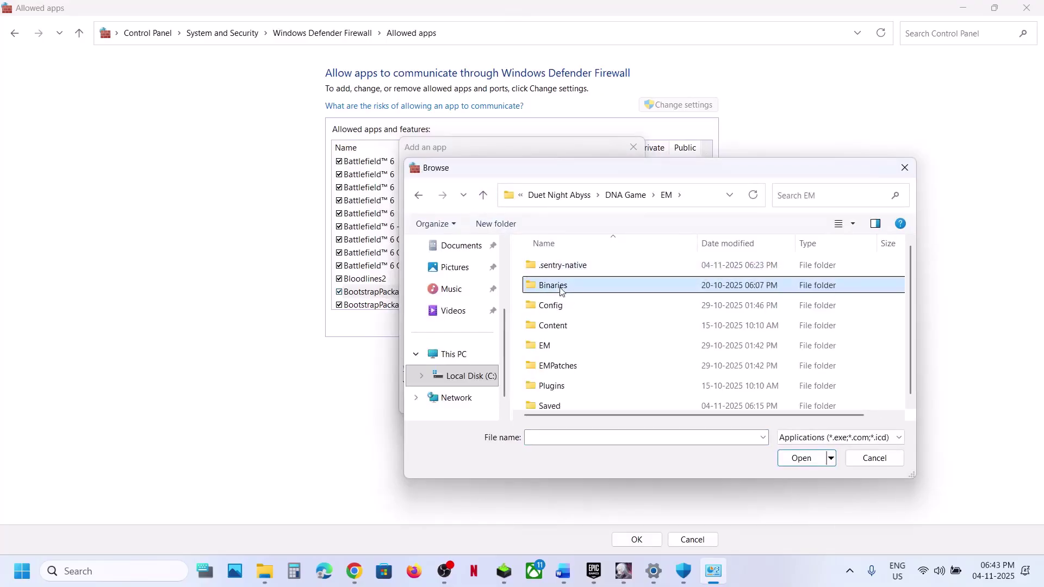
double_click(562, 288)
double_click(560, 275)
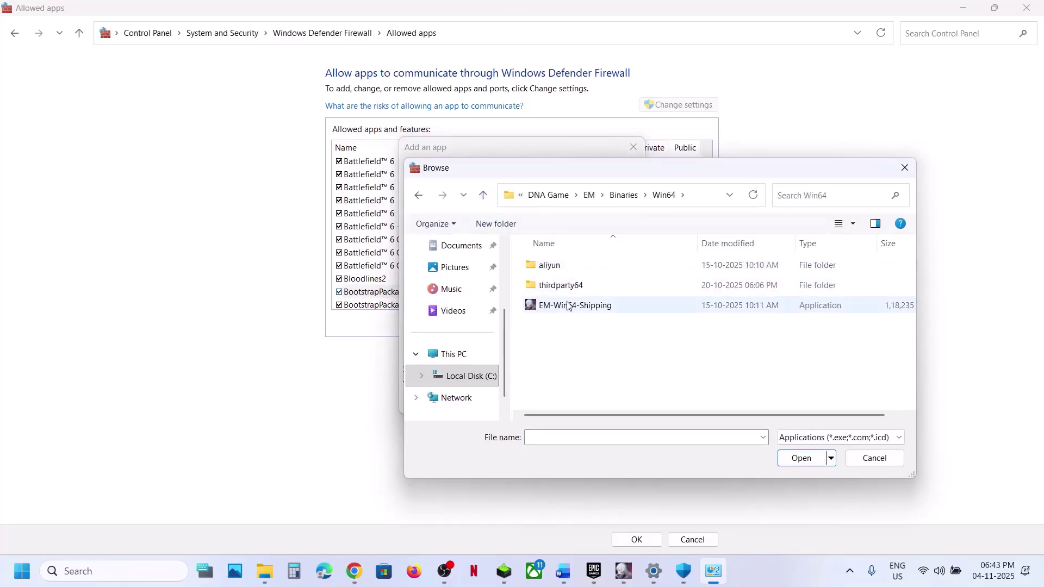
click(568, 306)
click(800, 458)
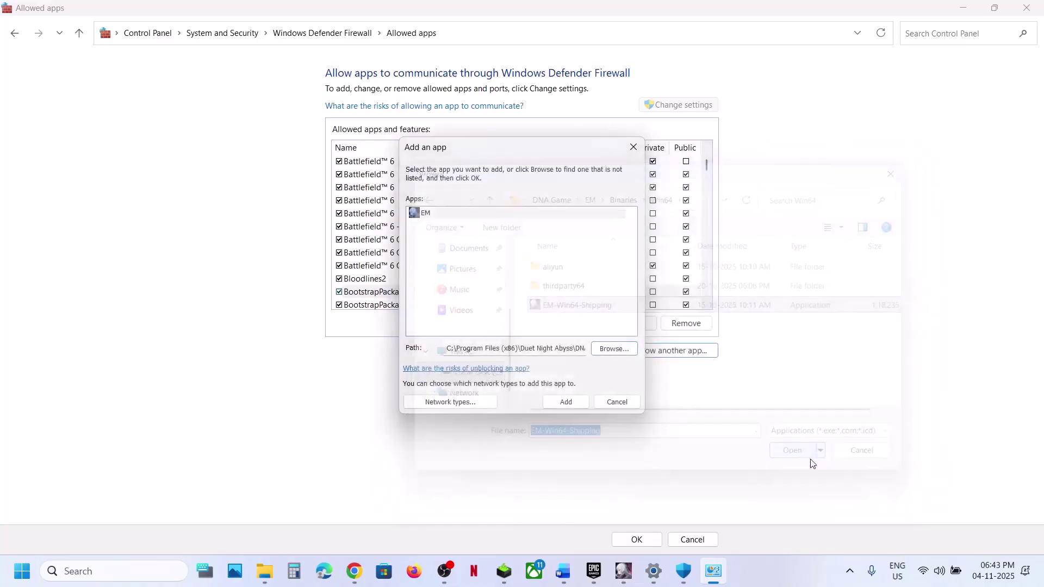
click(575, 405)
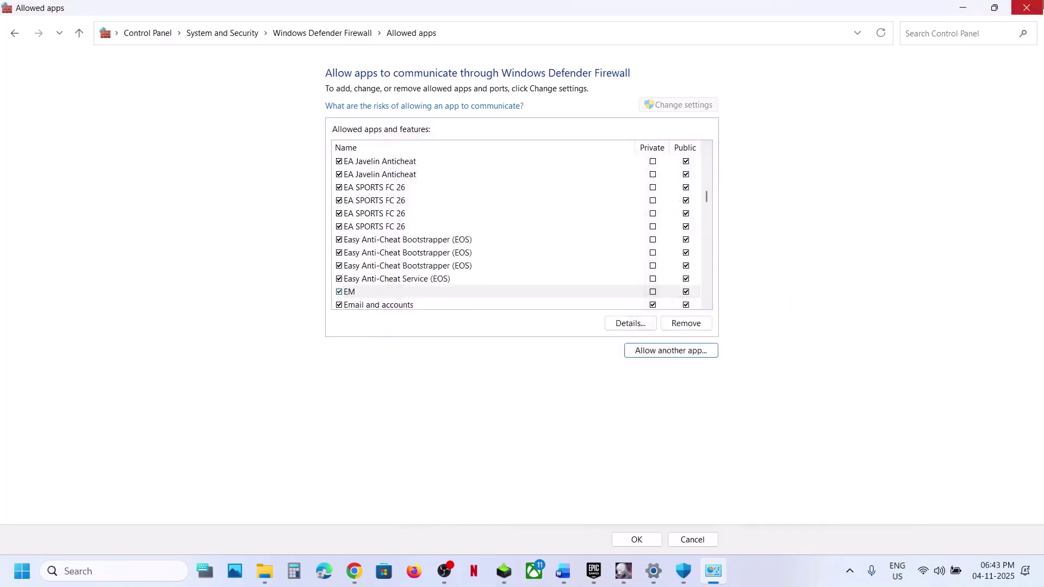
- Close the Allowed apps and Windows Security windows and scroll Word's guide to Step 7: Repair the game files
click(1034, 11)
click(1035, 10)
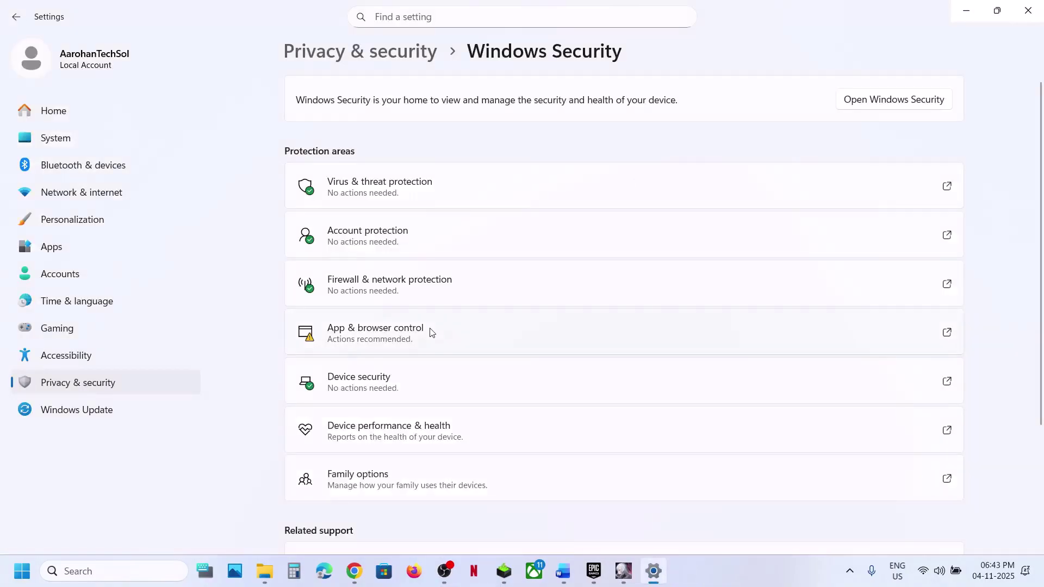
click(564, 560)
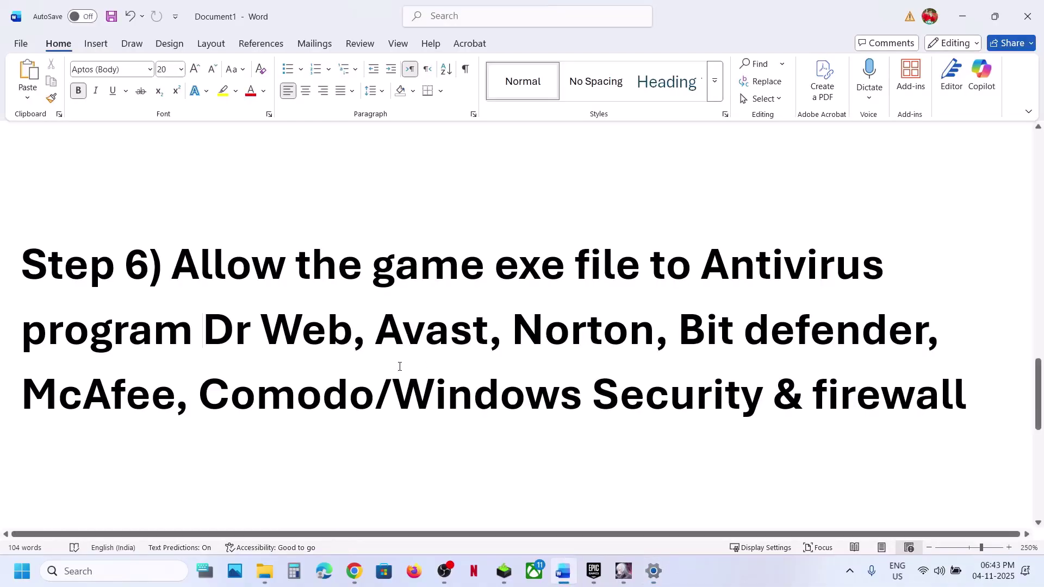
drag(515, 337, 351, 400)
click(350, 400)
scroll(386, 392, down, 5)
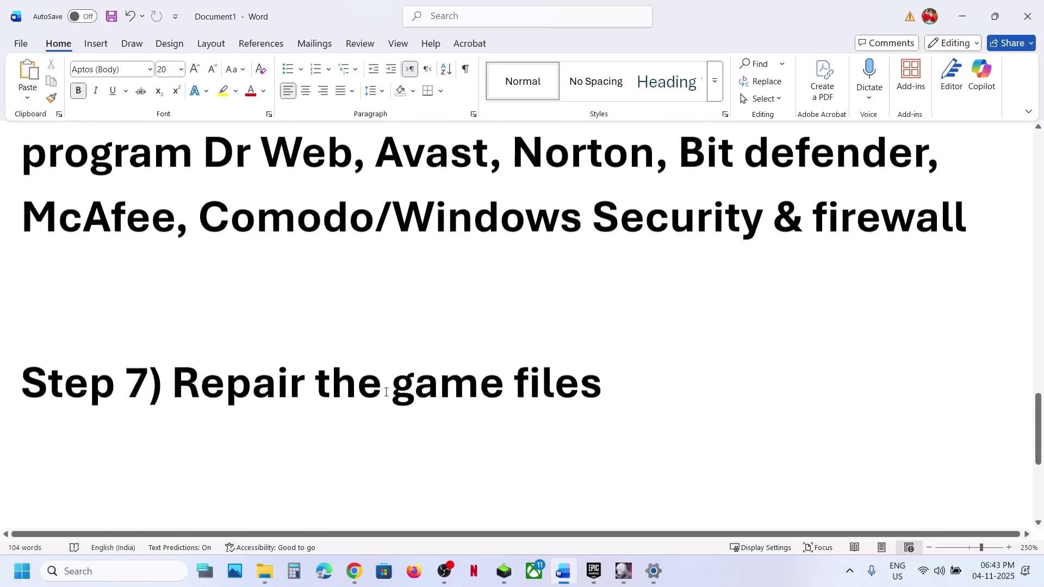
drag(201, 375, 541, 375)
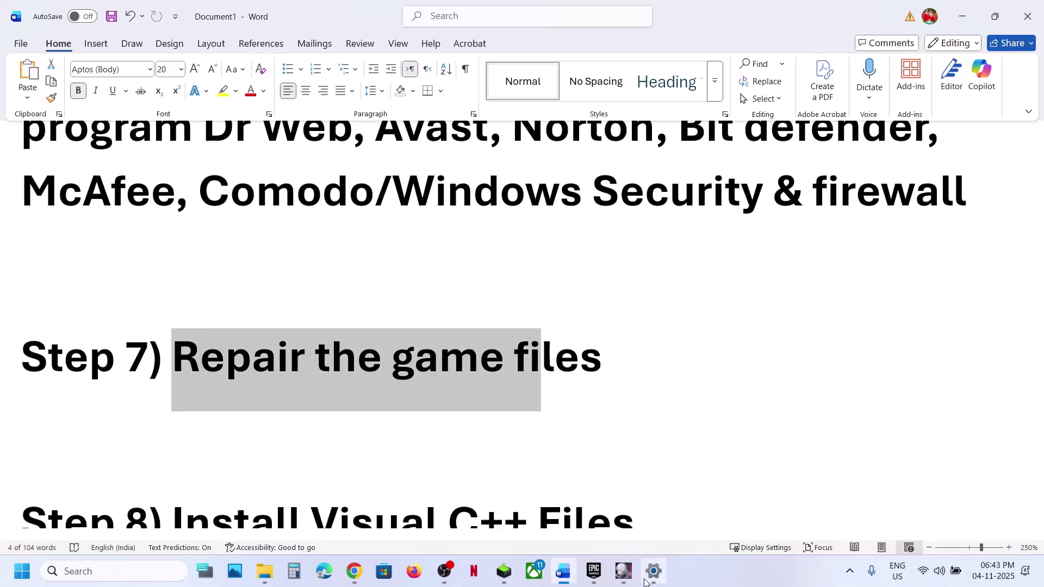
click(624, 571)
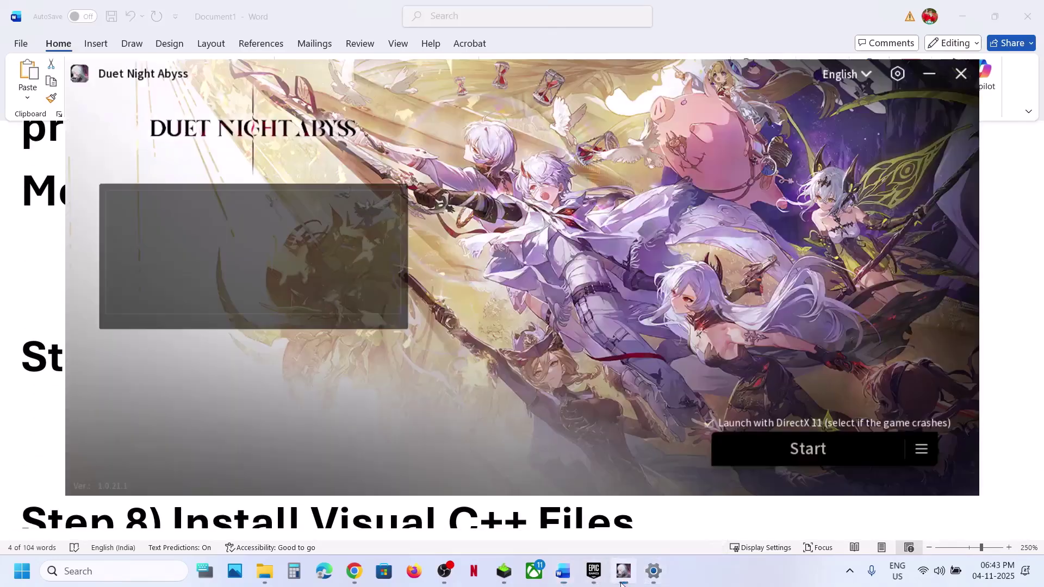
- Start a Repair Now scan from the launcher's menu beside Start and confirm it
click(926, 452)
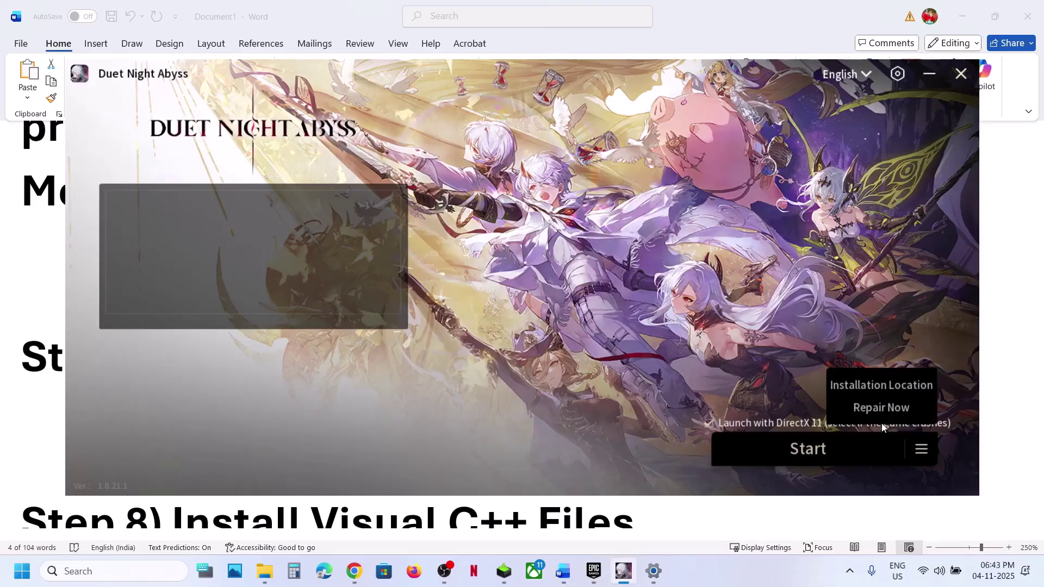
click(893, 408)
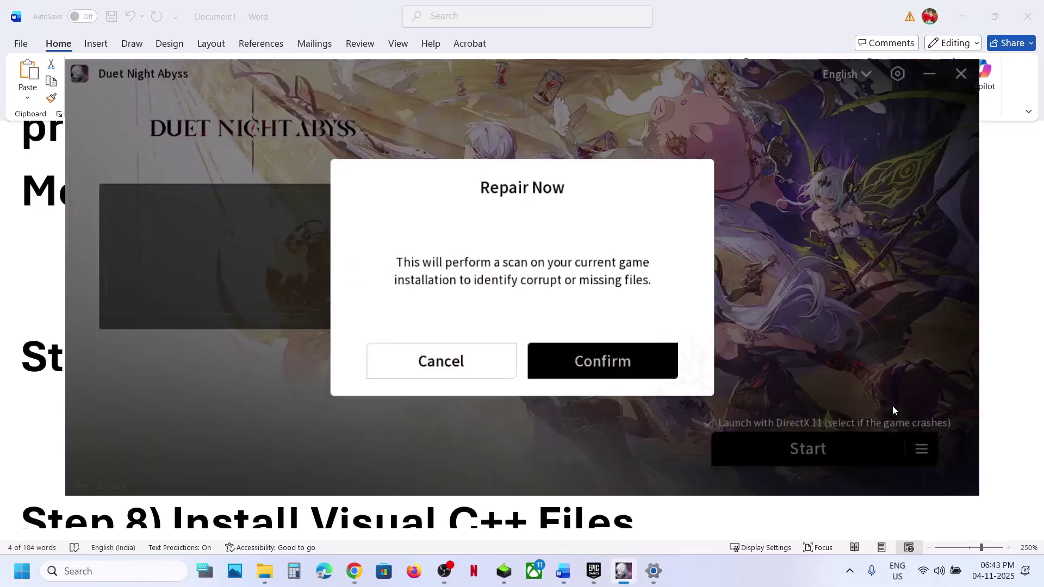
click(599, 360)
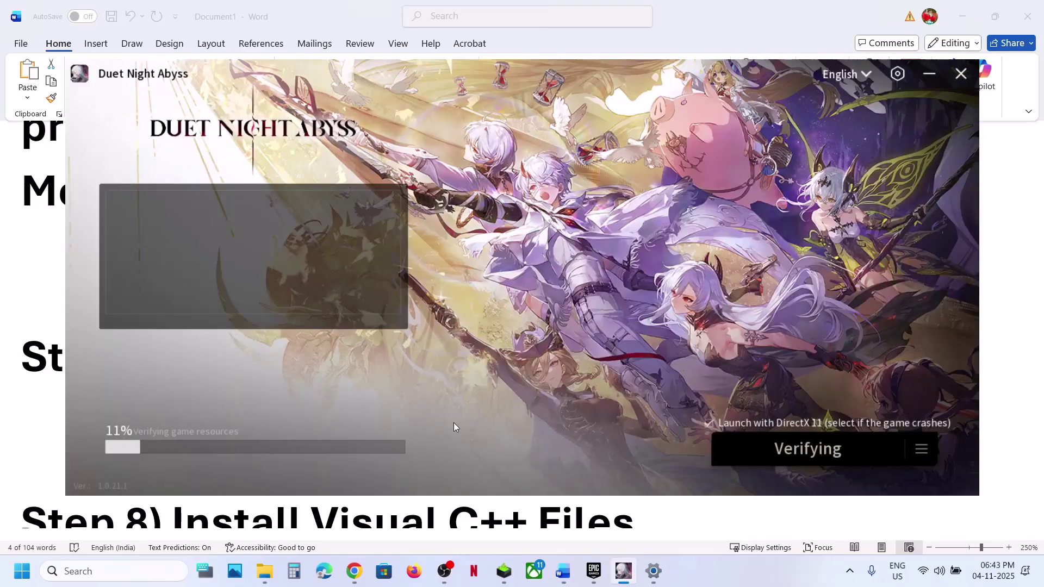
- Select the Step 8 'Install Visual C++ Files' text in Word's guide
click(562, 572)
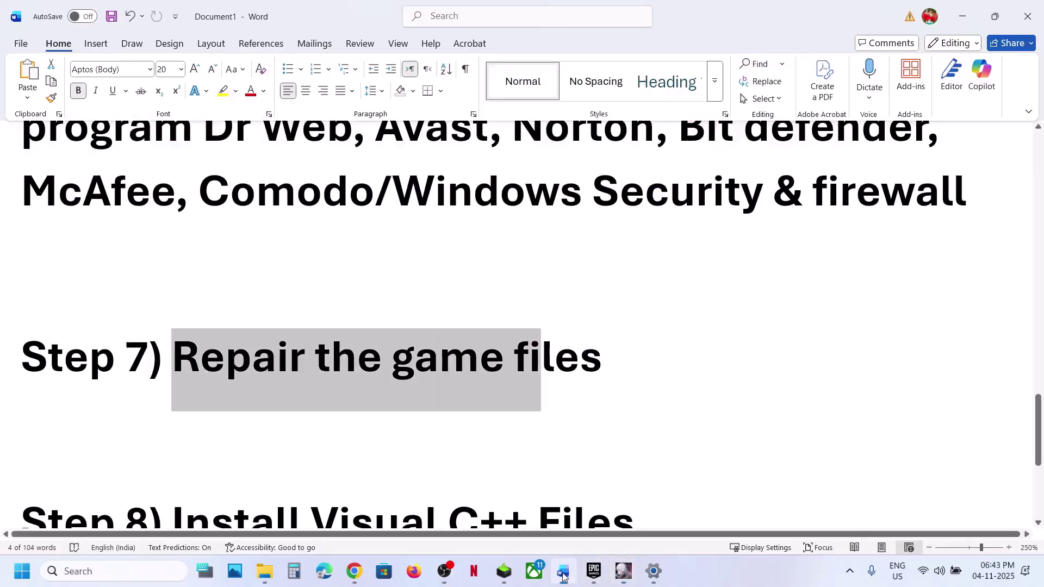
scroll(380, 372, down, 4)
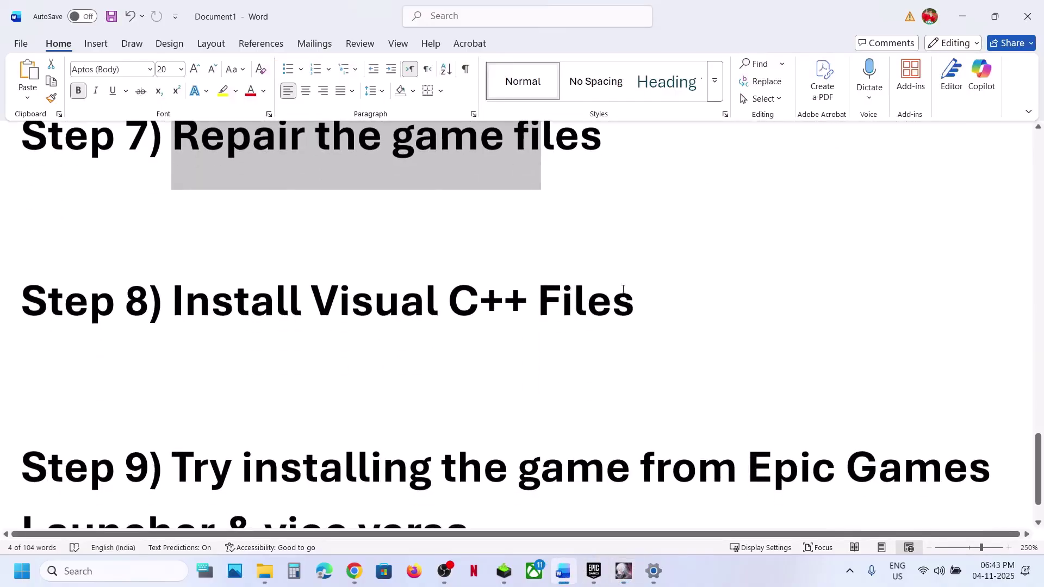
drag(633, 294, 216, 298)
key(ctrl+c)
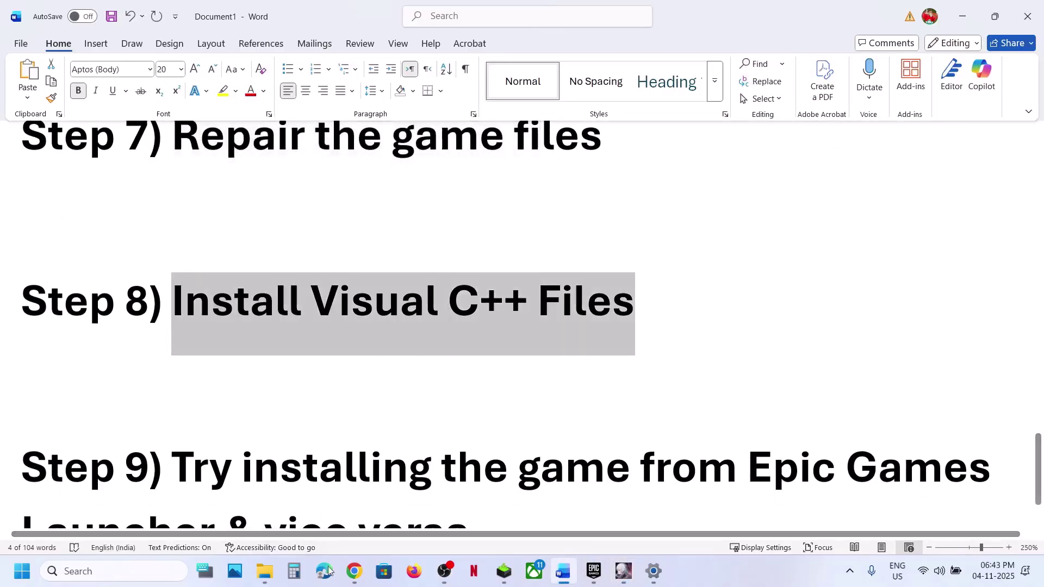
click(354, 571)
click(360, 11)
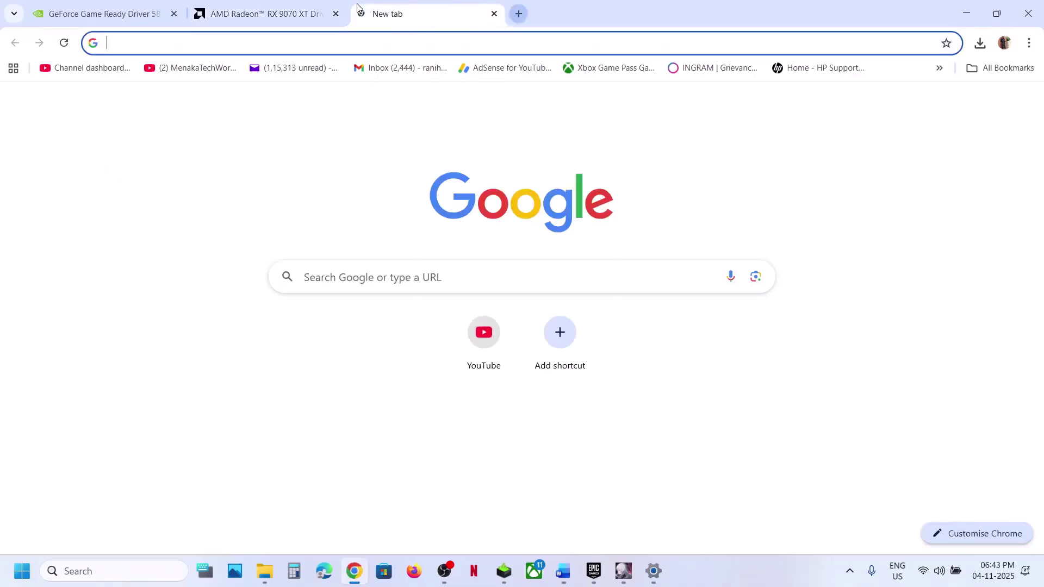
- Search 'Install Visual C++ Files', open Microsoft Learn's latest supported downloads page and download the X64 redistributable
key(ctrl+v)
key(Return)
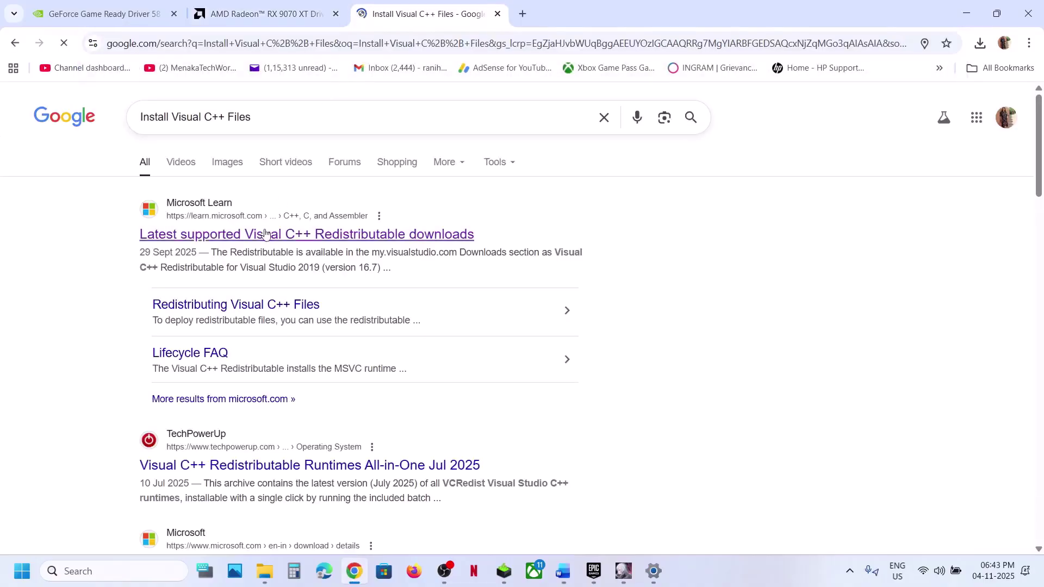
click(266, 234)
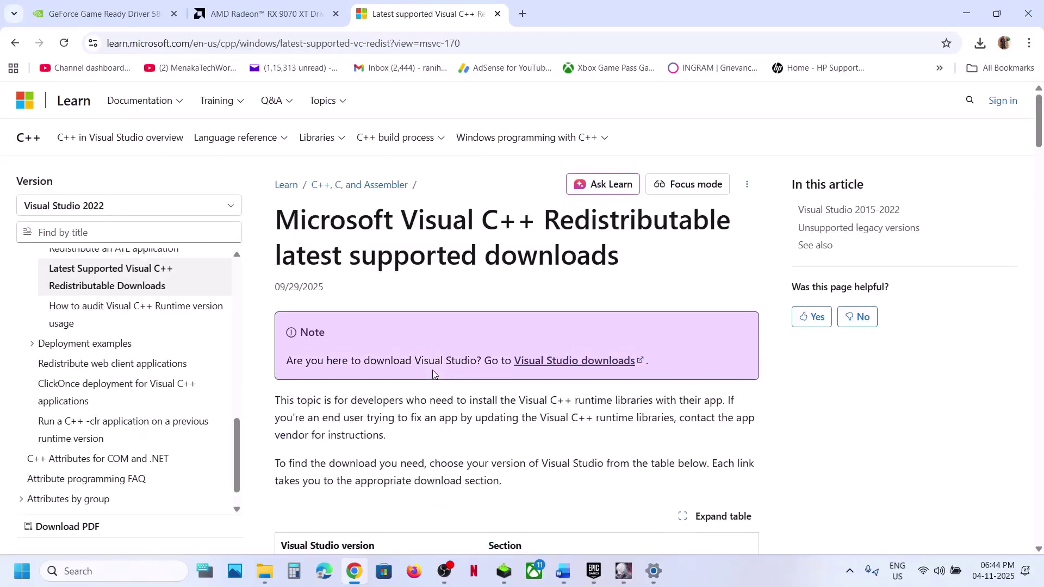
scroll(433, 373, down, 10)
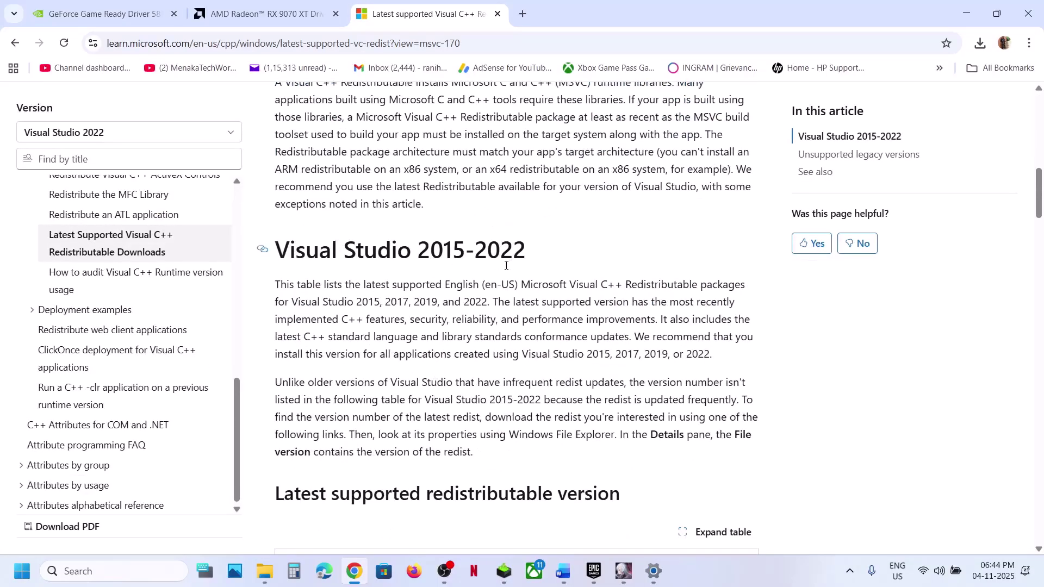
scroll(449, 371, down, 6)
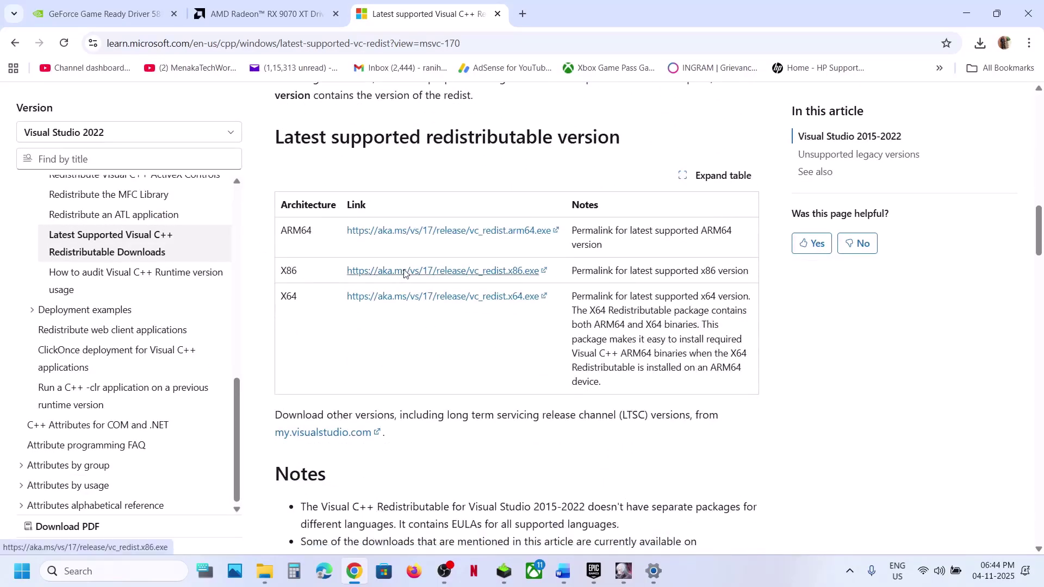
click(425, 300)
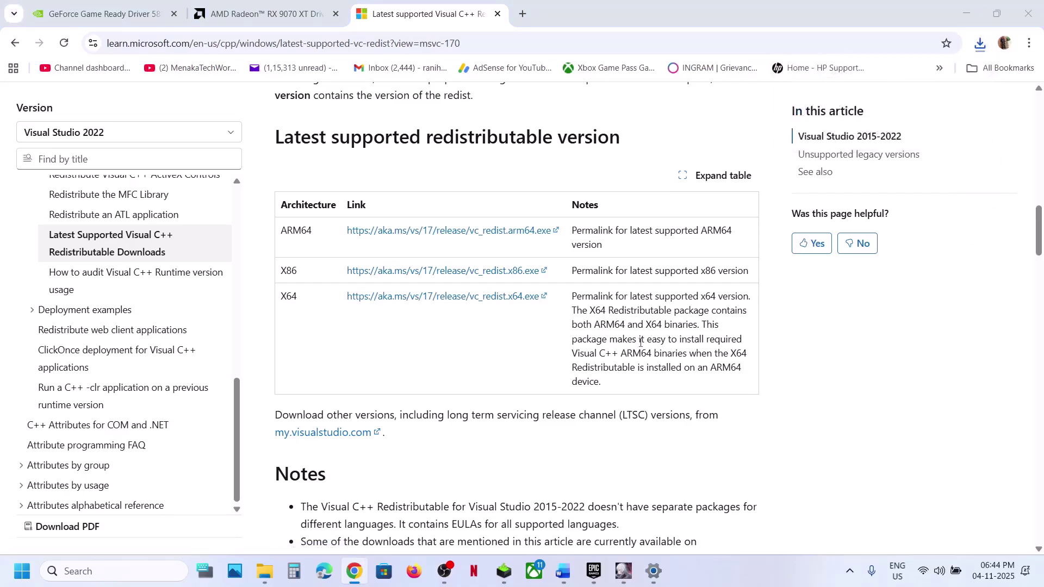
- Repair the x86 and x64 Visual C++ 2015-2022 redistributables, accepting the UAC prompt for each
click(530, 358)
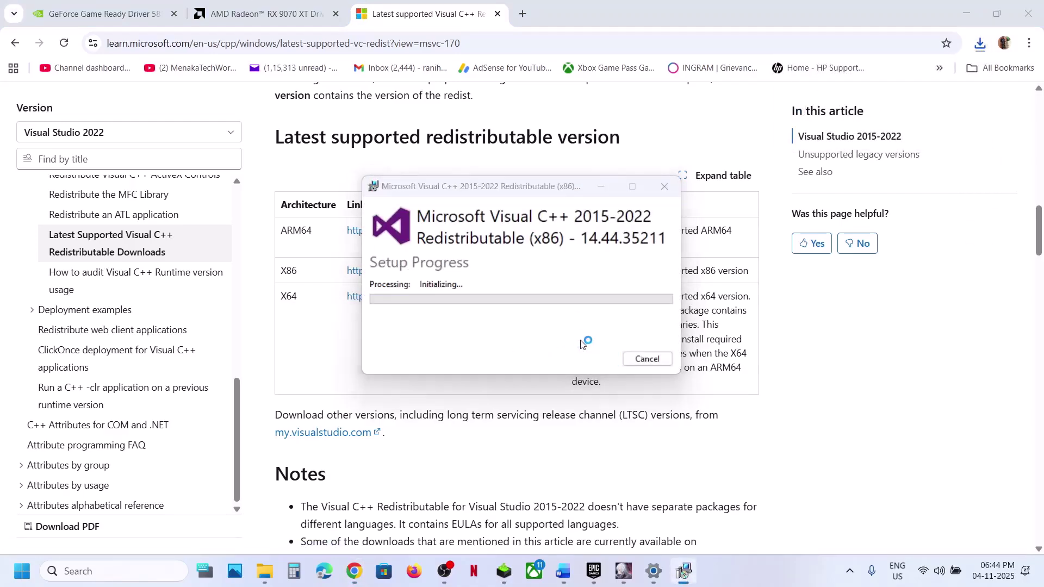
click(456, 387)
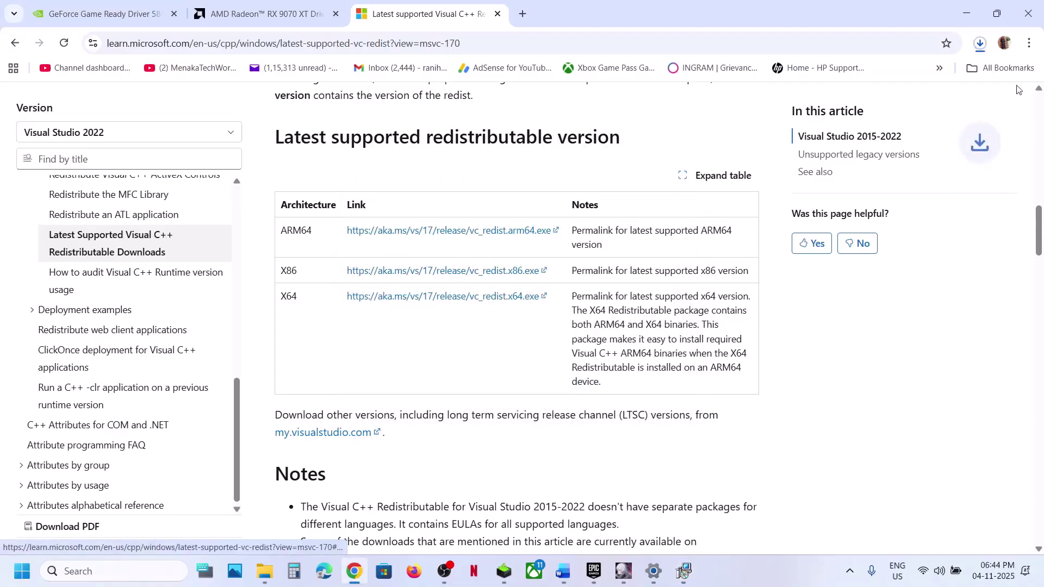
click(980, 43)
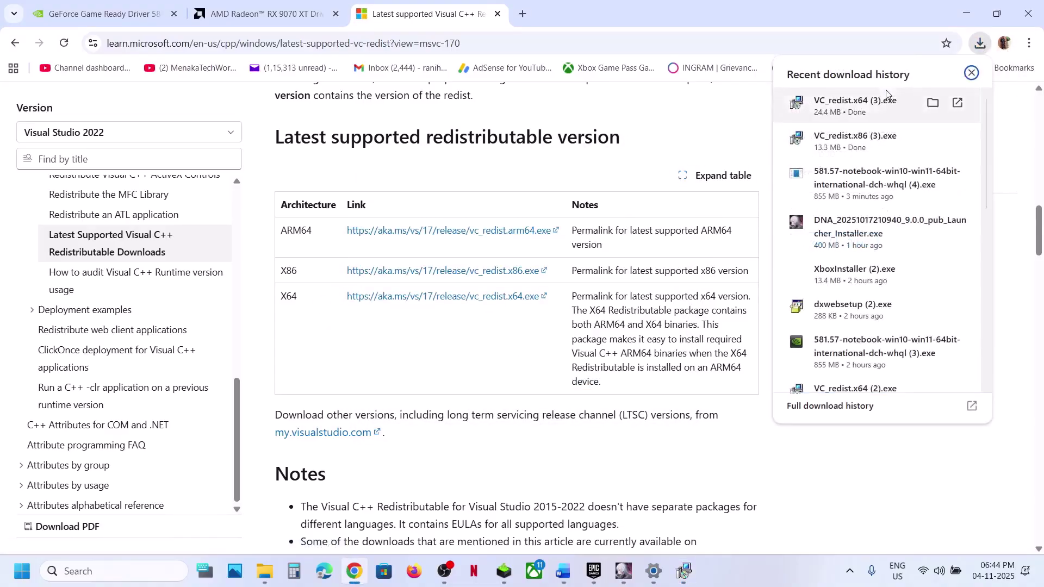
click(885, 96)
click(535, 359)
click(451, 385)
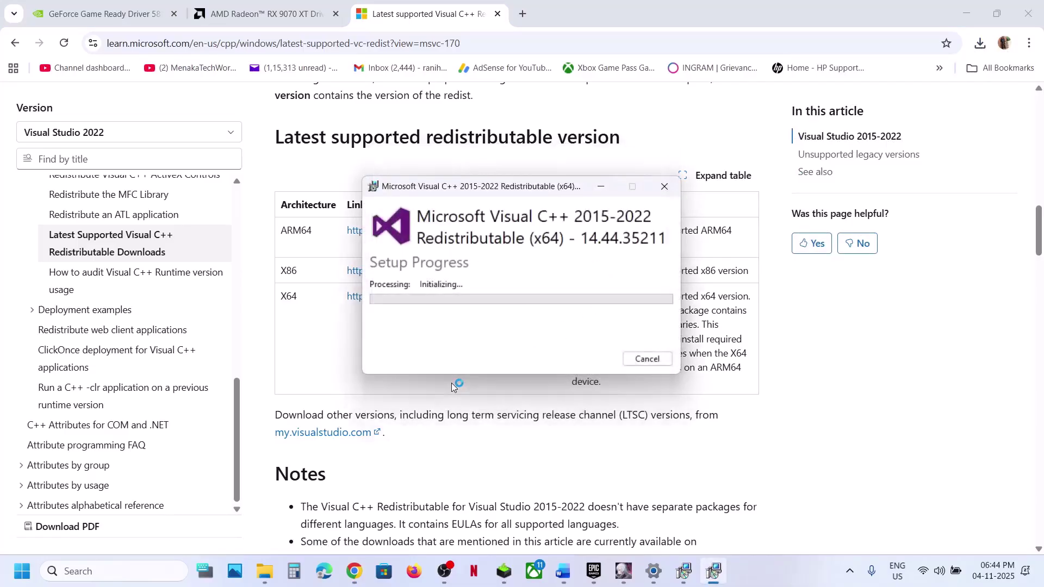
- Move the x86 setup window aside and bring up the Start menu's power options
click(682, 570)
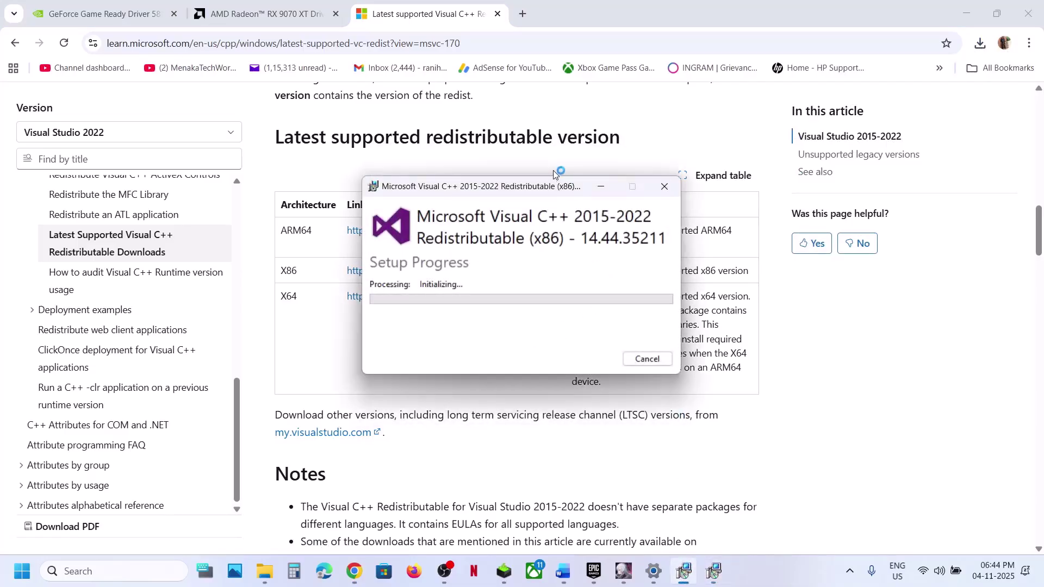
drag(551, 188, 269, 248)
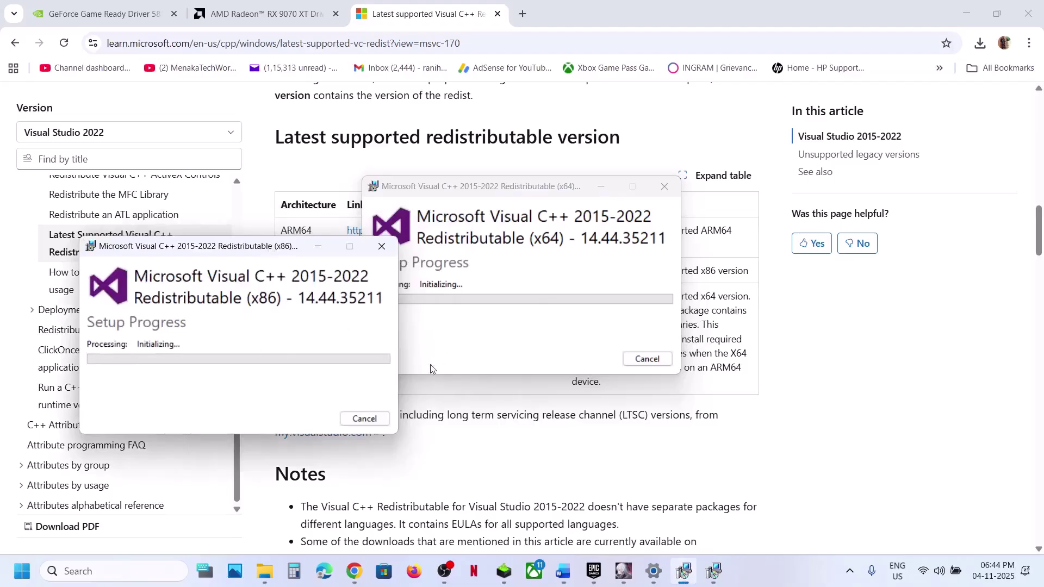
click(263, 494)
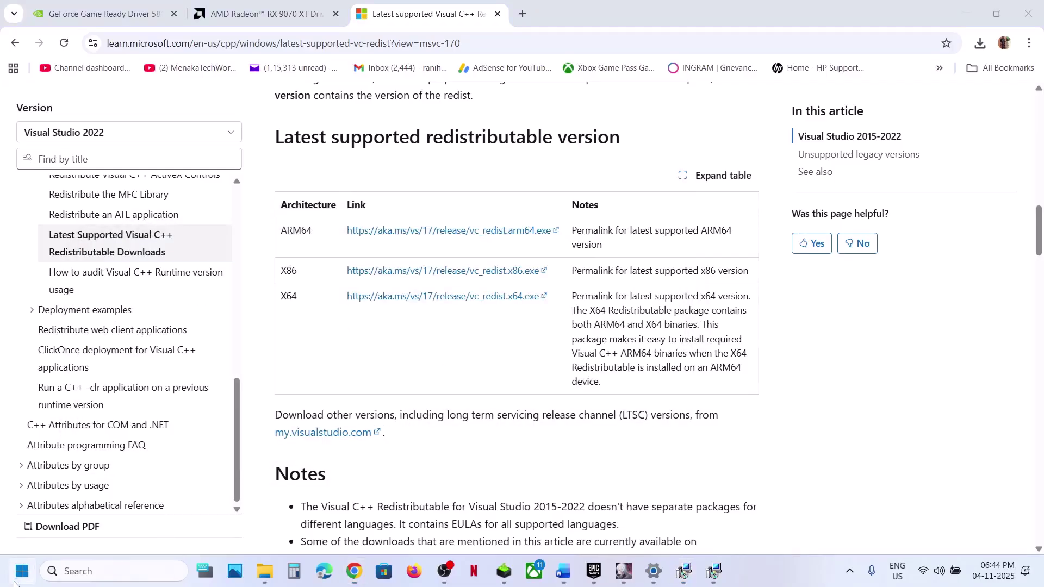
click(22, 571)
click(393, 524)
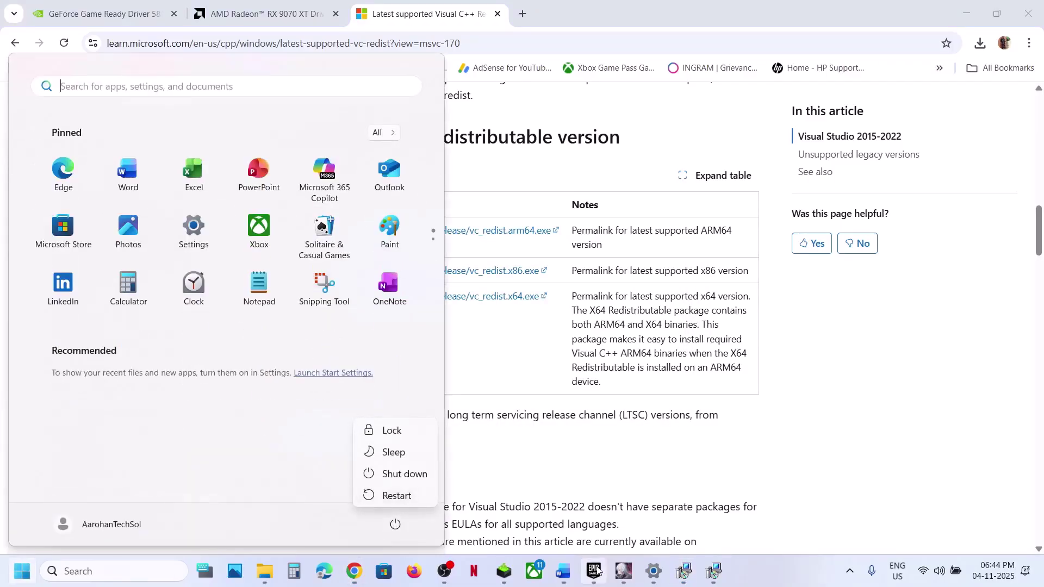